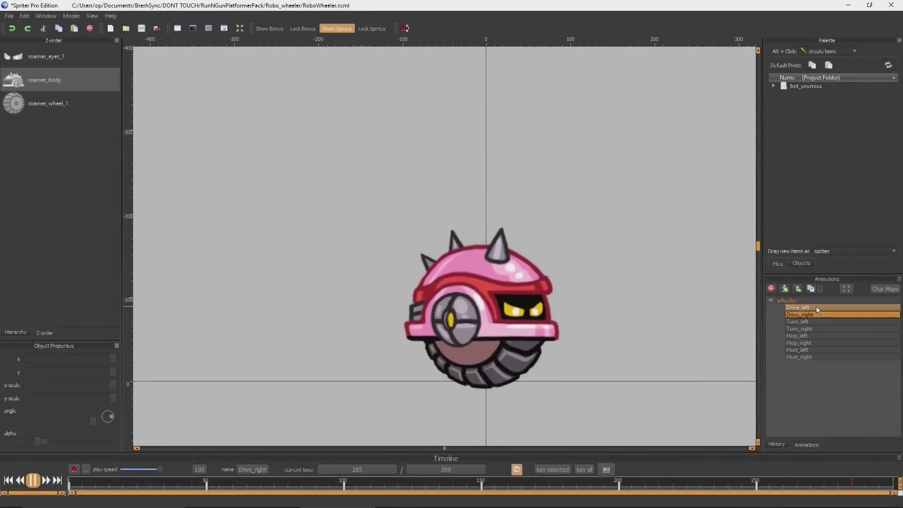
Step: Preview the RoboWheeler's Turn_left animation, then its Turn_right animation
key(Down)
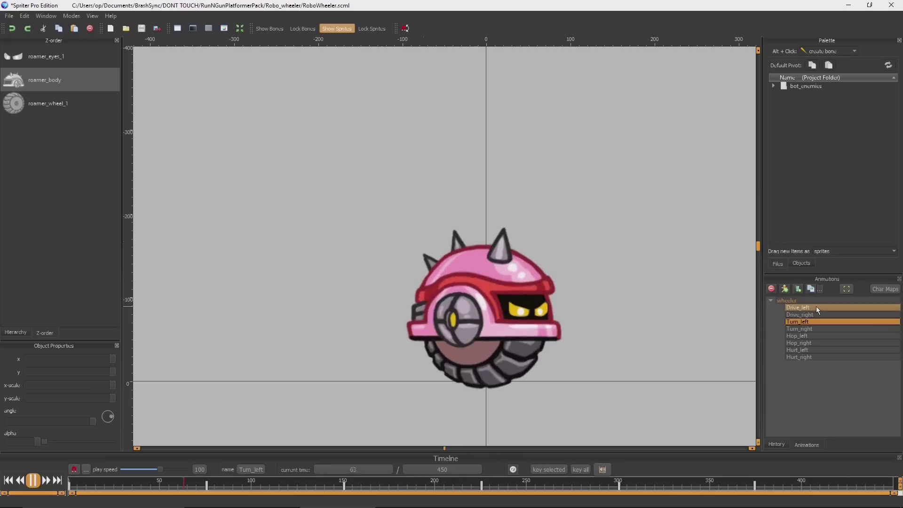
key(Down)
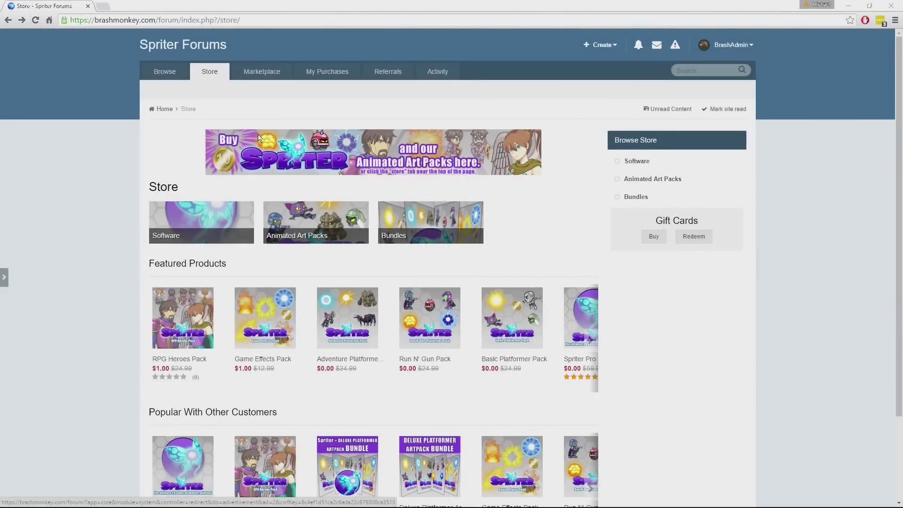
Step: Go to My Purchases and open the Basic Platformer Pack purchase details
click(325, 71)
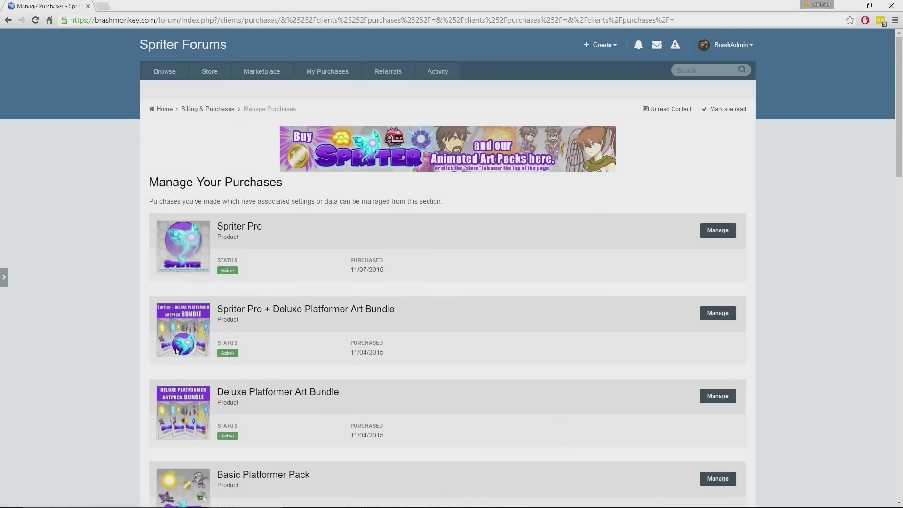
scroll(287, 370, down, 2)
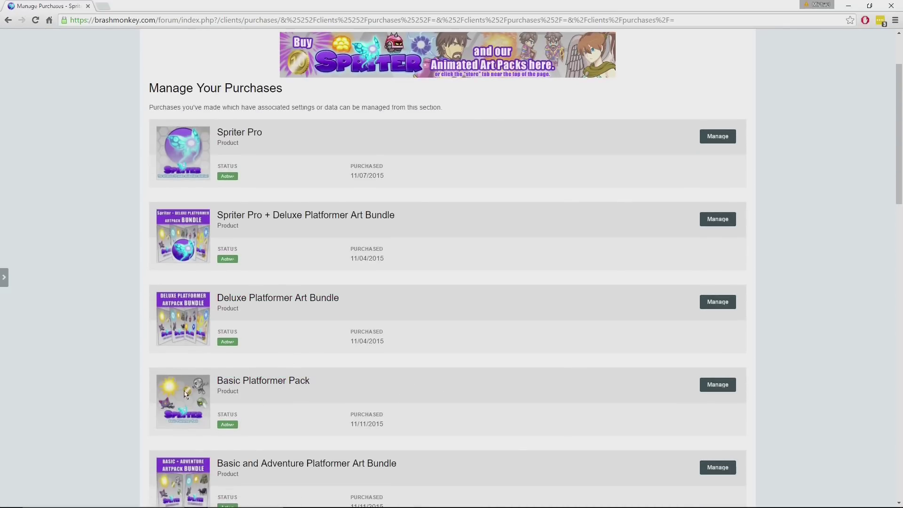
click(728, 391)
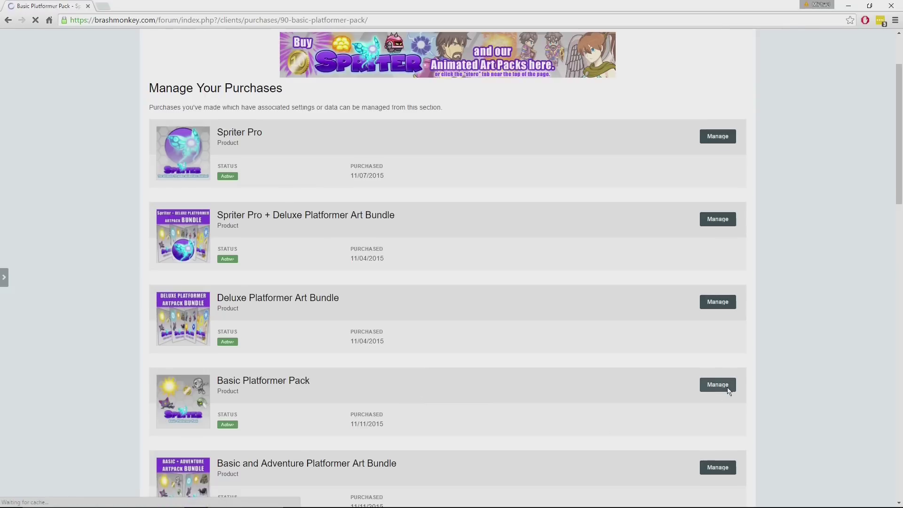
scroll(220, 177, down, 1)
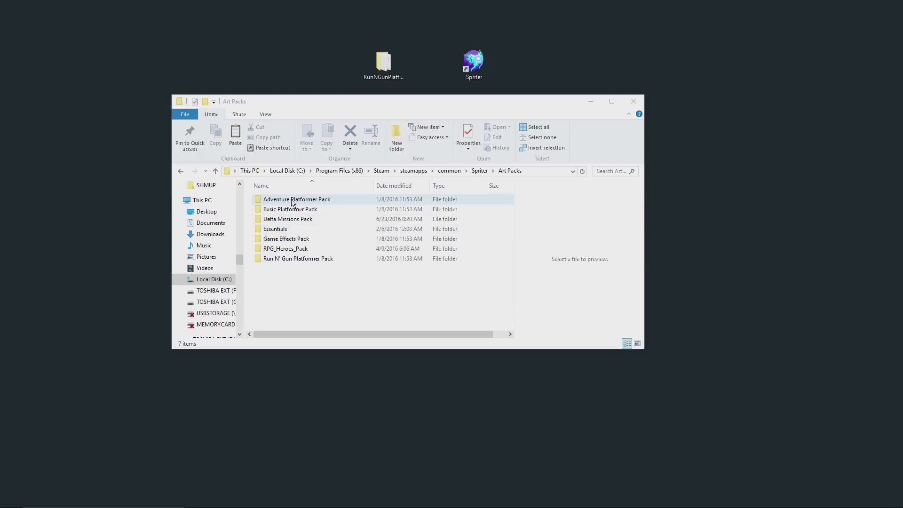
Step: Open the Essentials art pack folder
double_click(280, 231)
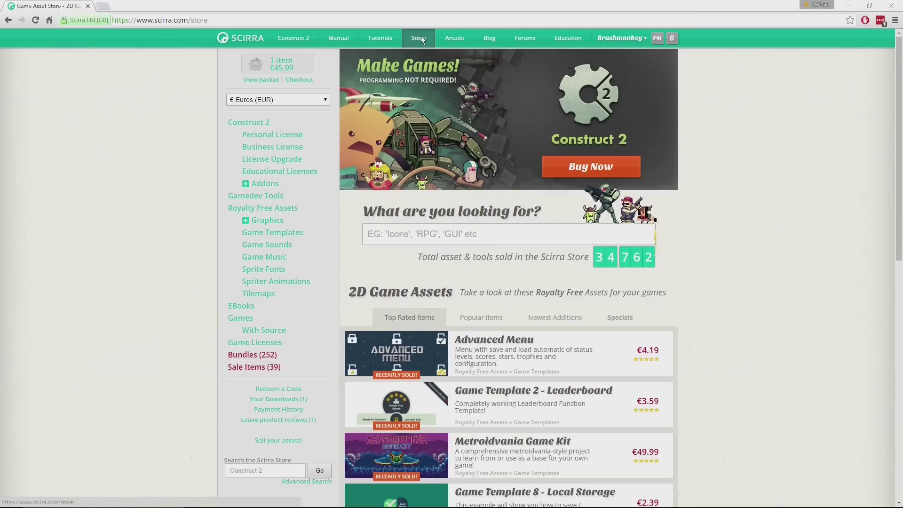
Step: Open Your Downloads and show the available Spriter Pro download versions
scroll(312, 279, down, 3)
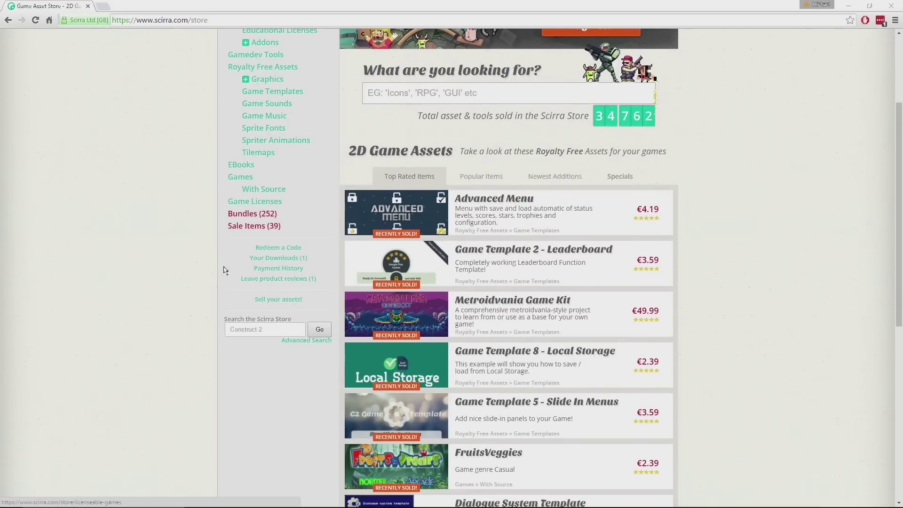
click(278, 260)
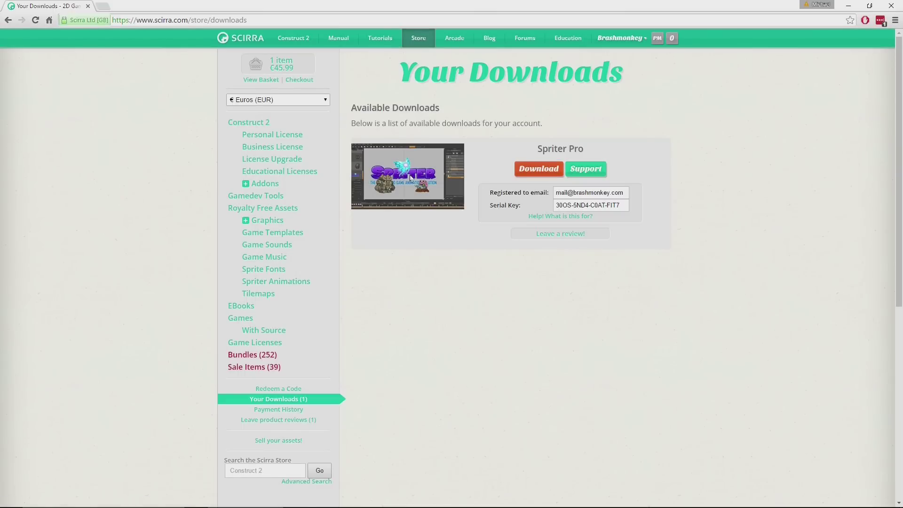
click(537, 170)
Step: Start downloading the RPG Heroes Essentials Art Pack
scroll(530, 242, down, 1)
scroll(646, 315, down, 2)
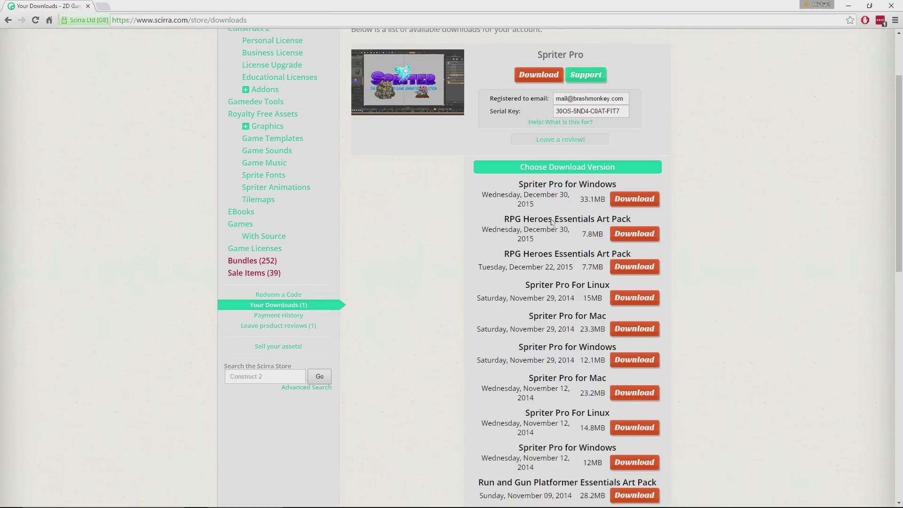
scroll(550, 222, down, 1)
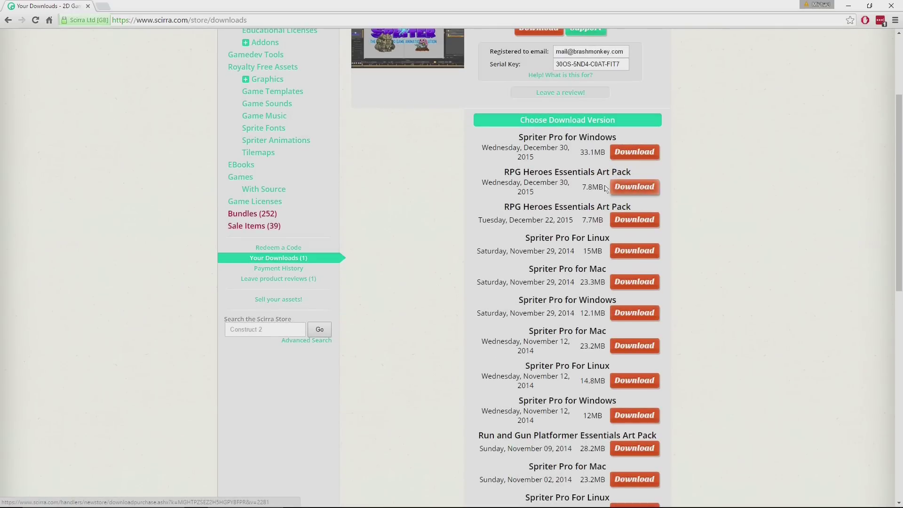
click(635, 187)
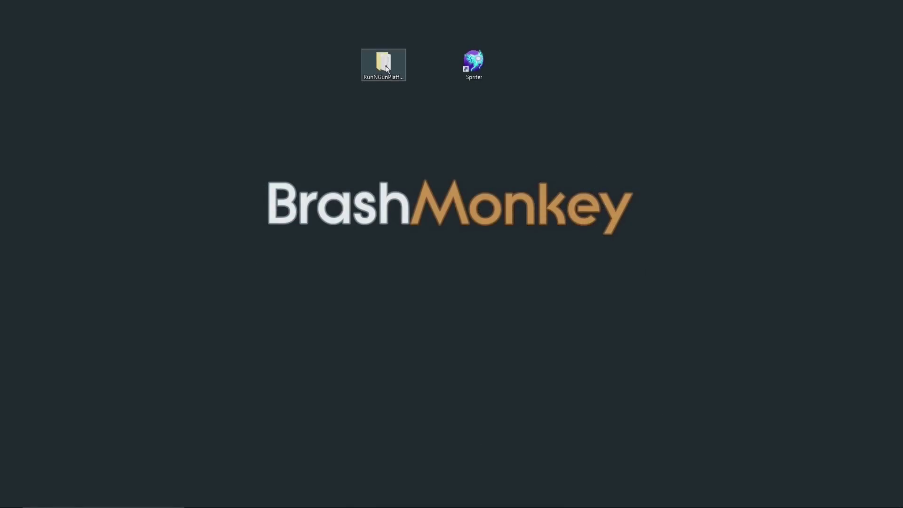
Step: Open RoboSpider.scml from the RunNGunPlatformerPack\RoboSpider folder in Spriter
double_click(385, 67)
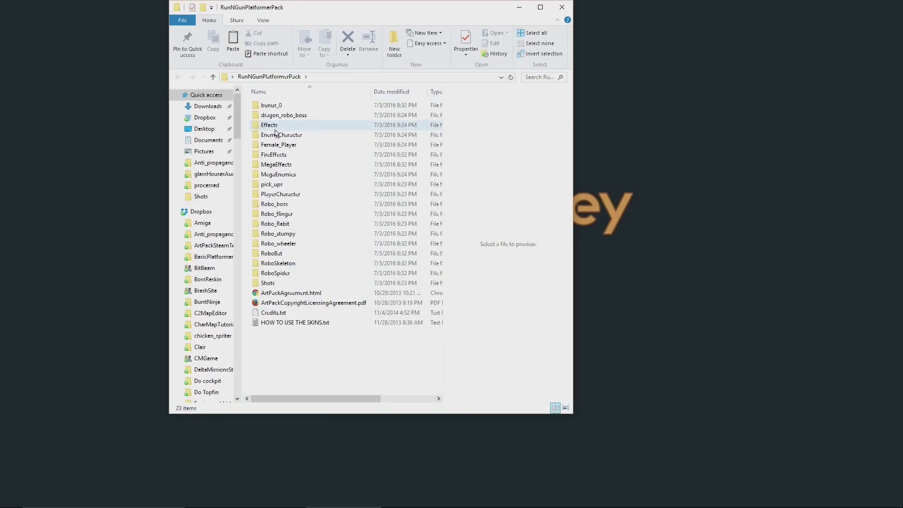
double_click(265, 273)
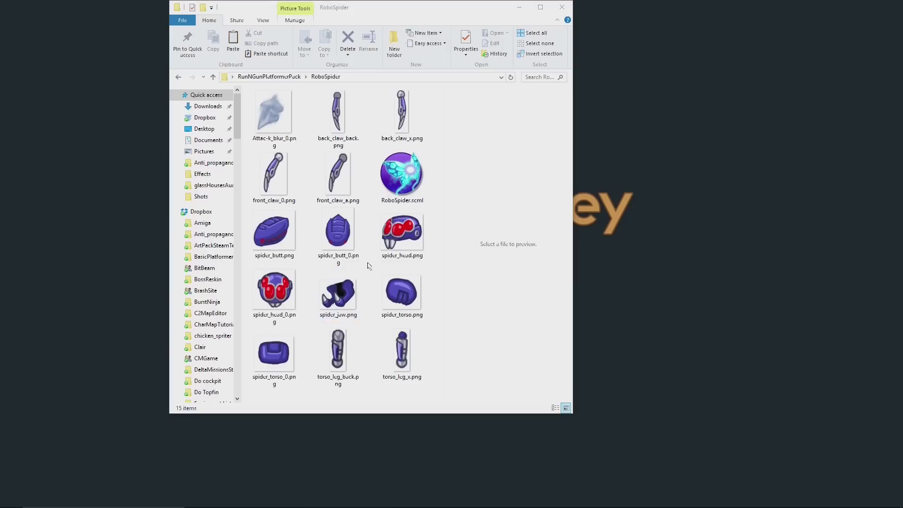
double_click(407, 182)
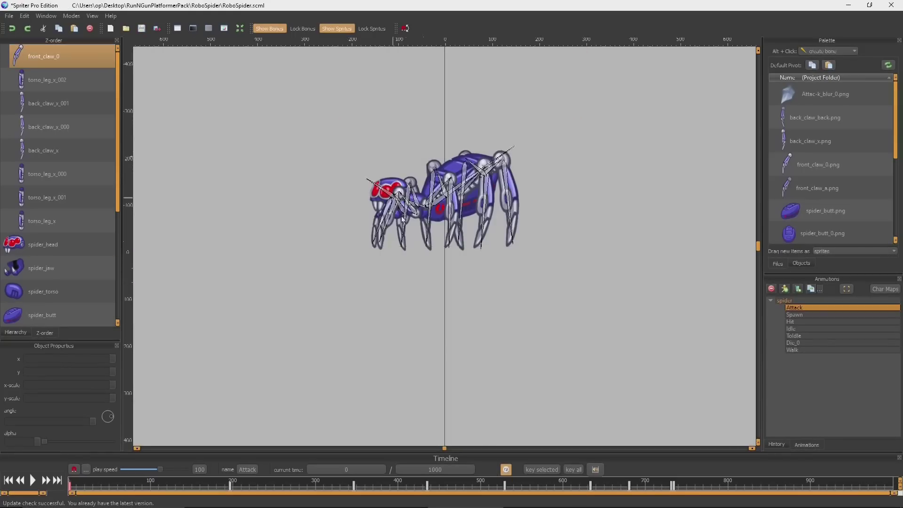
Step: Play Attack, then preview Spawn, Hit, Idle, ToIdle, Die_0 and Walk in turn
scroll(466, 330, up, 2)
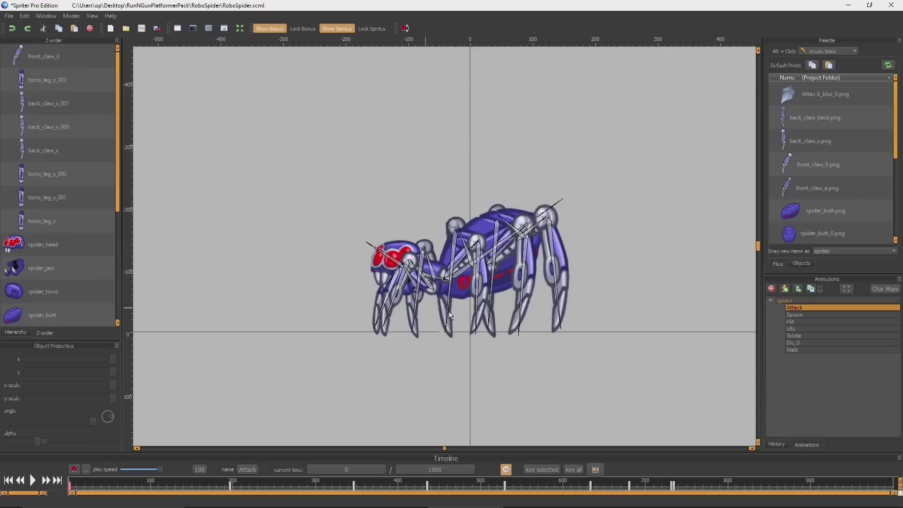
key(space)
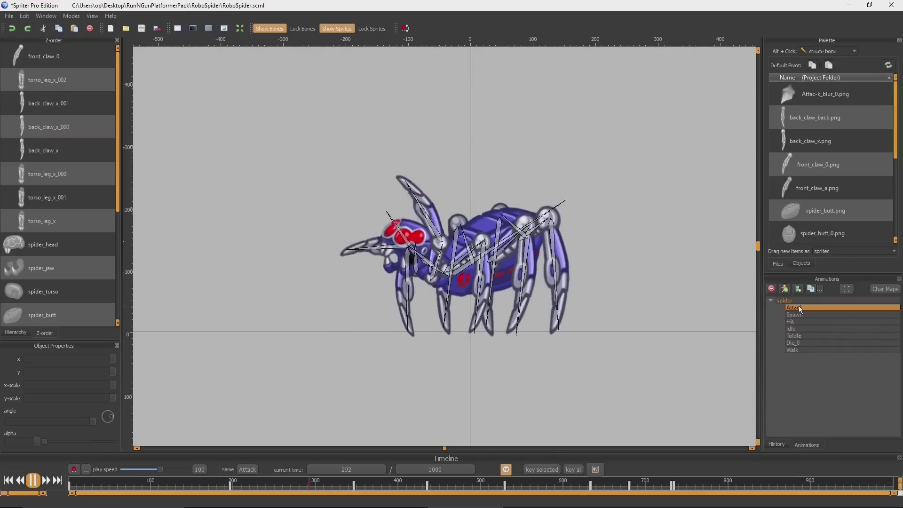
click(795, 316)
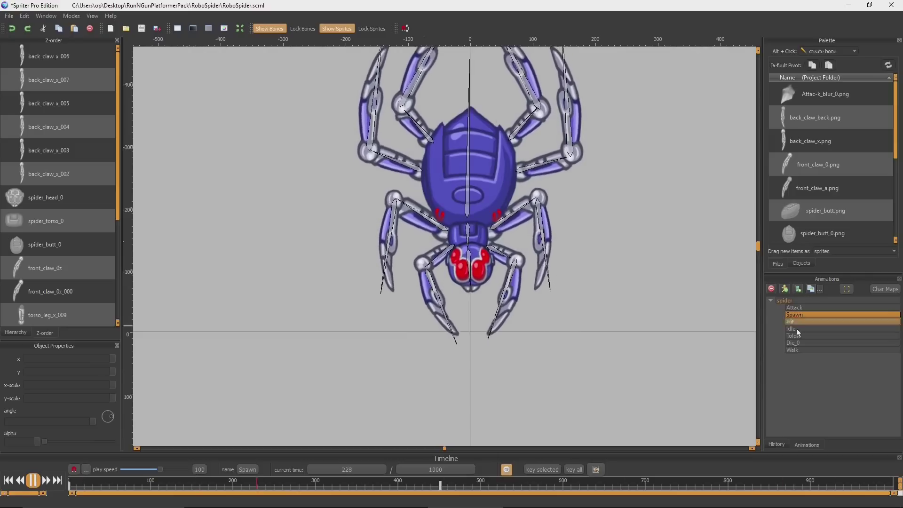
click(797, 323)
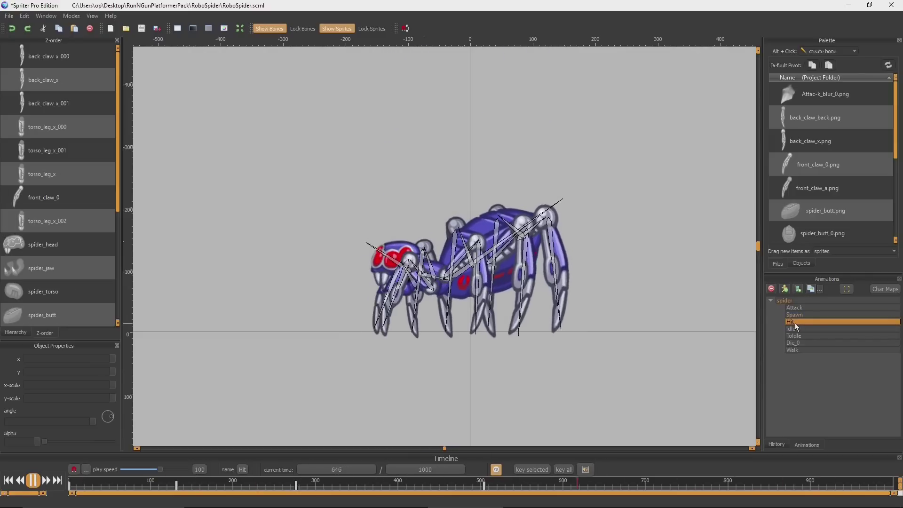
click(797, 330)
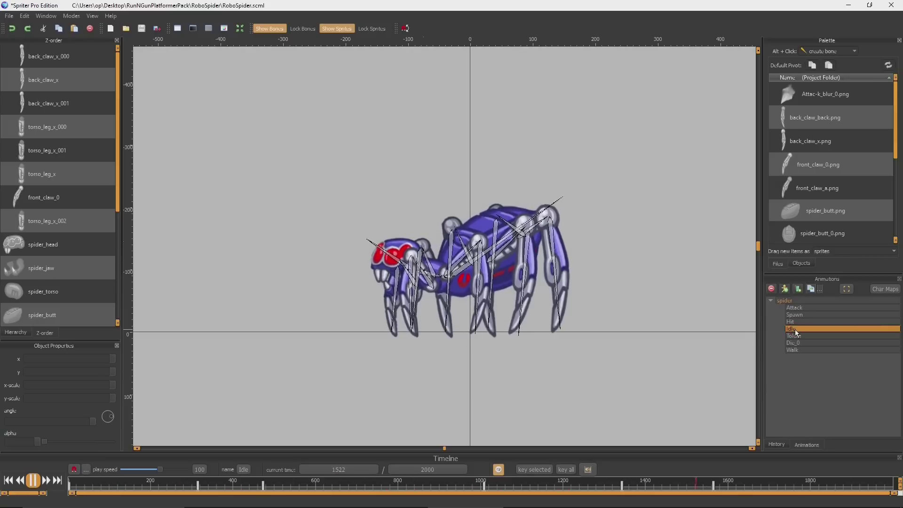
click(797, 336)
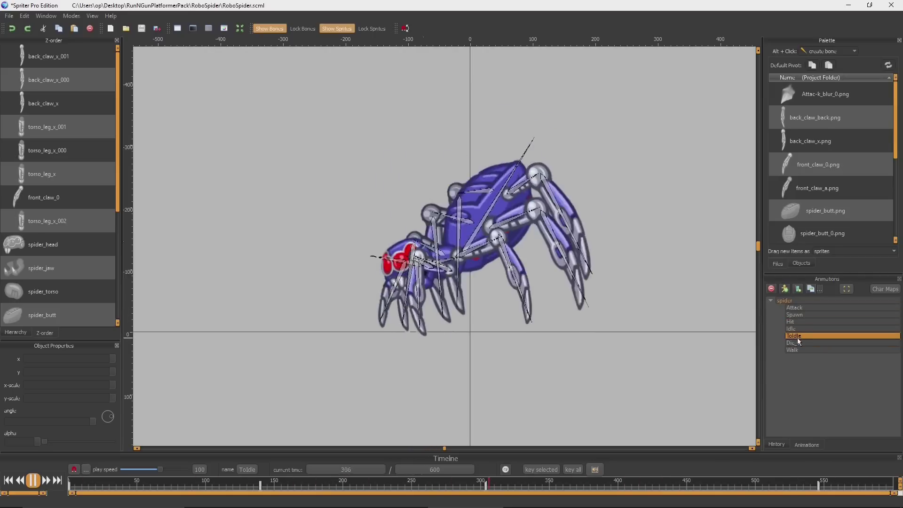
click(798, 344)
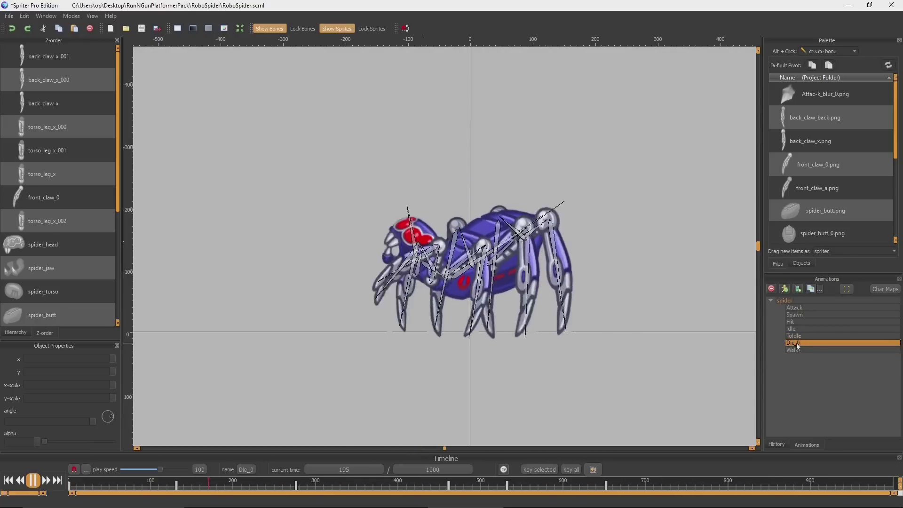
click(803, 350)
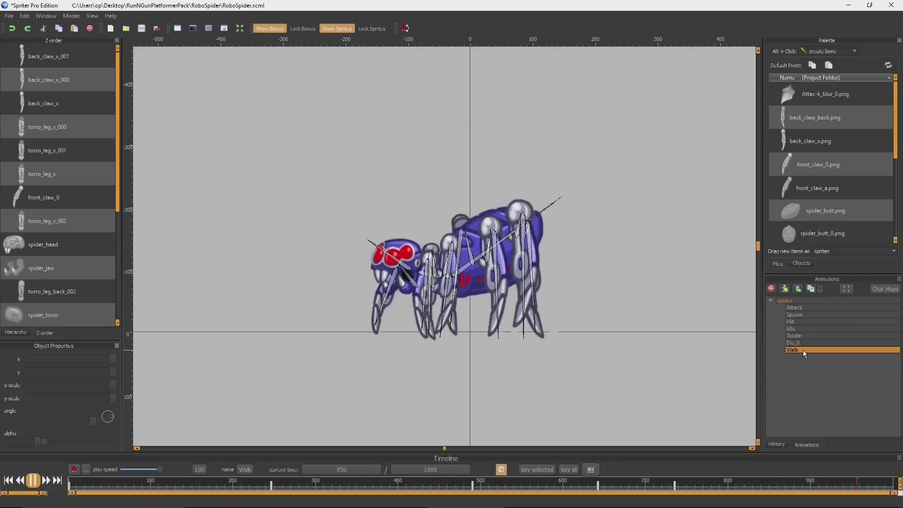
scroll(348, 115, up, 2)
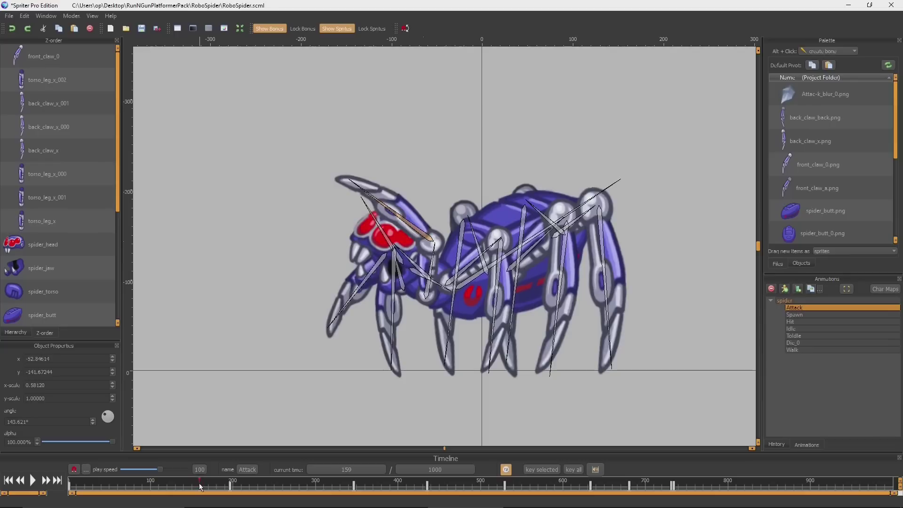
Step: At the time 195 keyframe of Attack, rotate the front claw up and forward
click(199, 484)
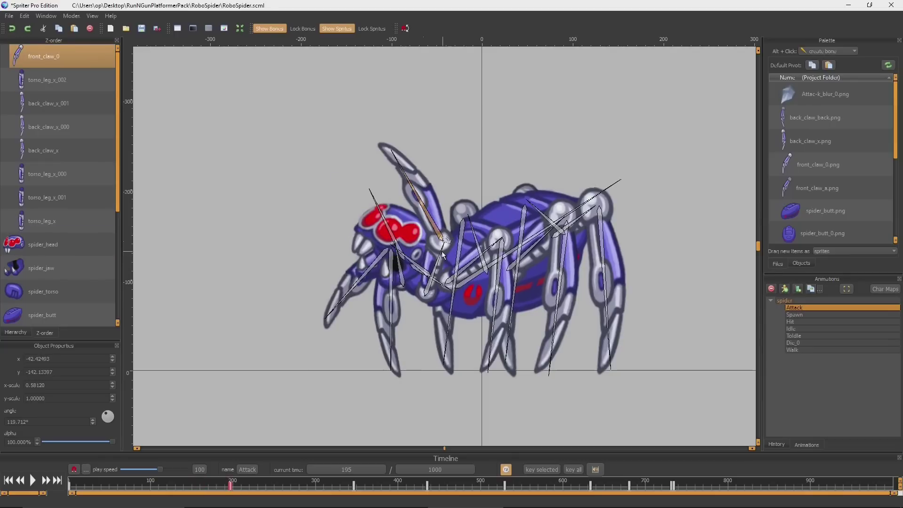
drag(443, 256, 425, 246)
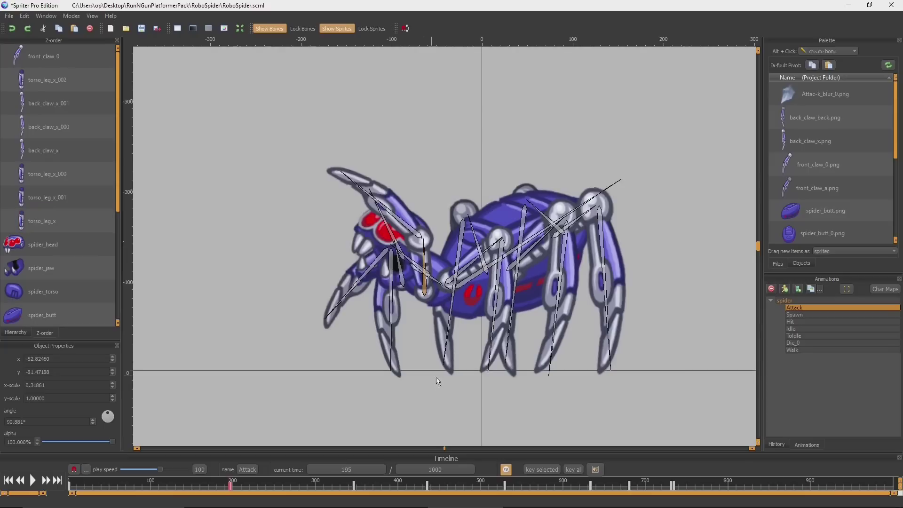
click(765, 320)
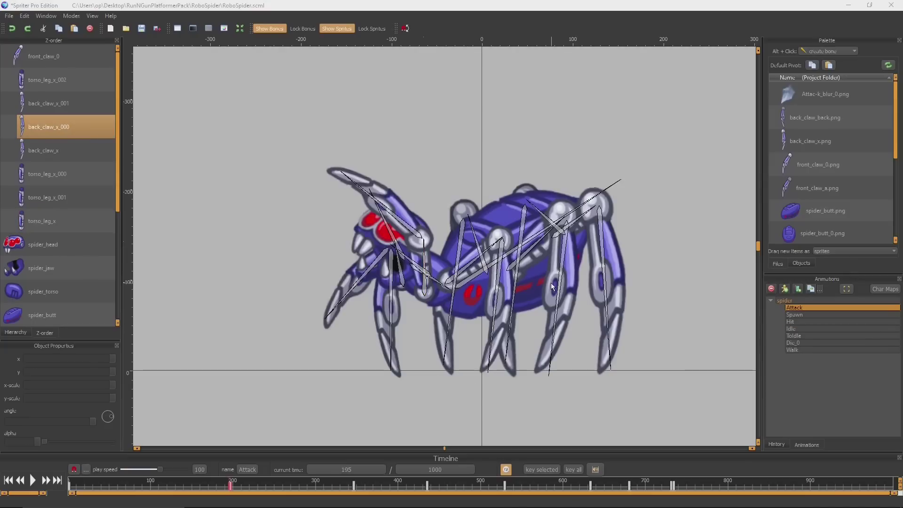
Step: Add a new animation and name it Example
click(799, 291)
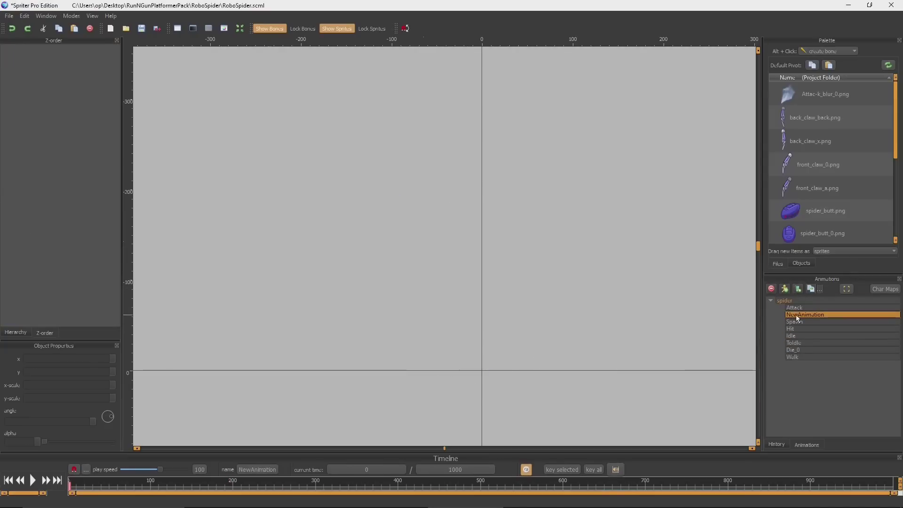
double_click(796, 315)
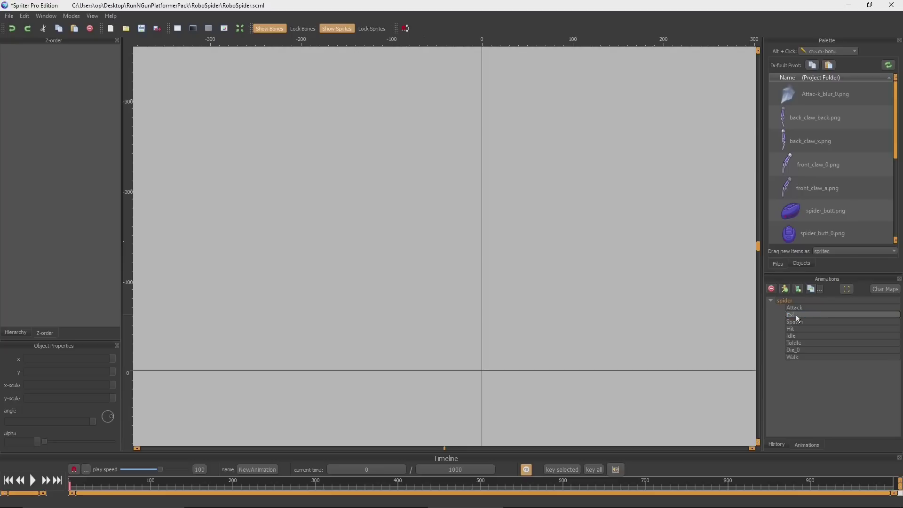
key(Return)
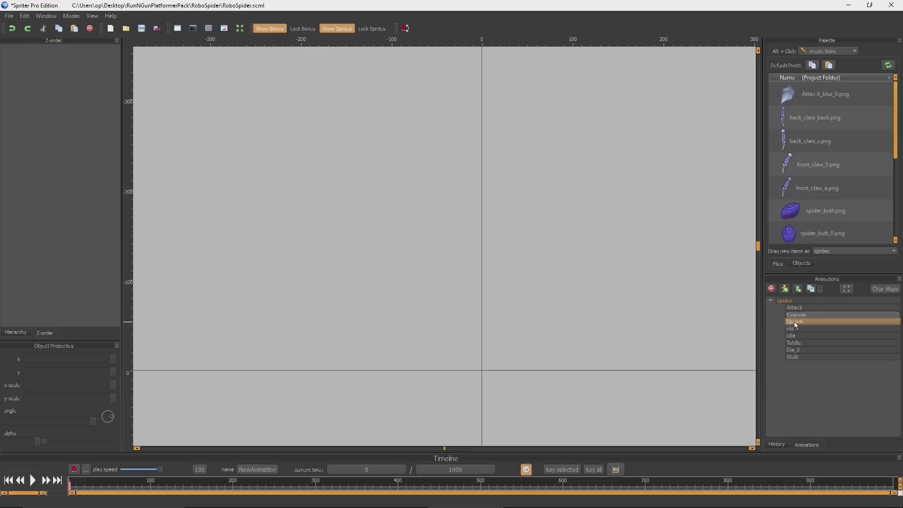
click(794, 321)
Step: Return to Attack and scrub through it to check the raised claw pose
click(797, 315)
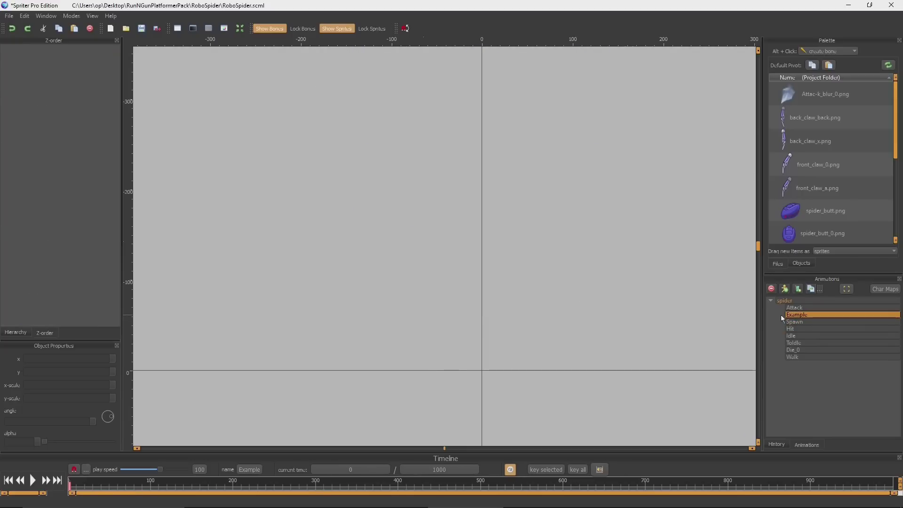
click(539, 359)
drag(170, 487, 539, 484)
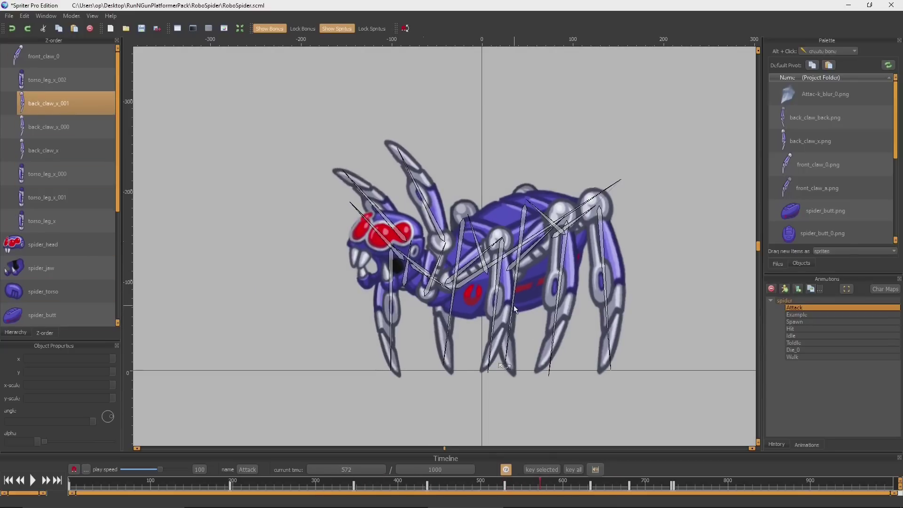
Step: Paste the spider's pose into Example and move to time 406
click(799, 315)
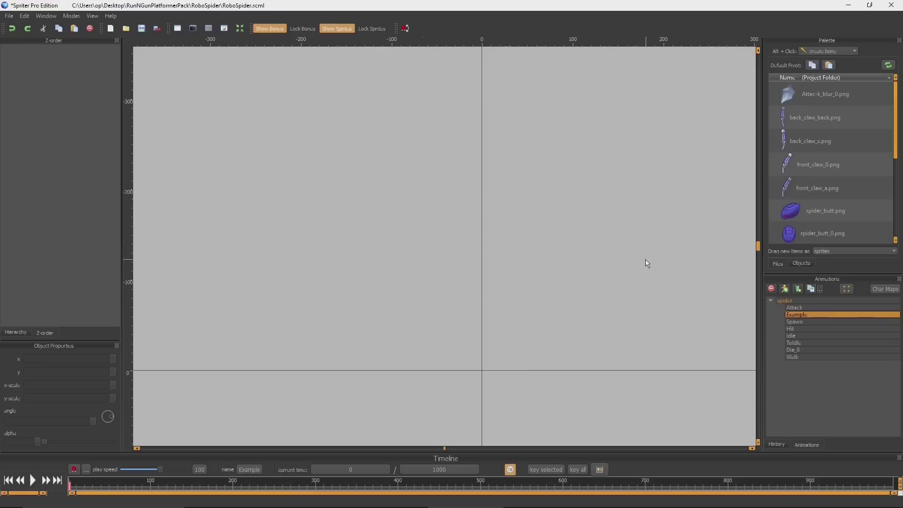
key(ctrl+v)
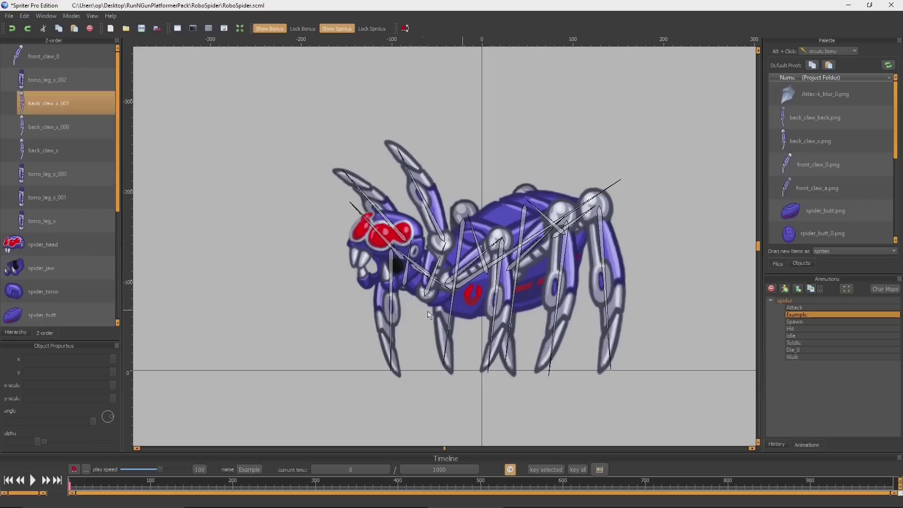
drag(98, 481, 402, 481)
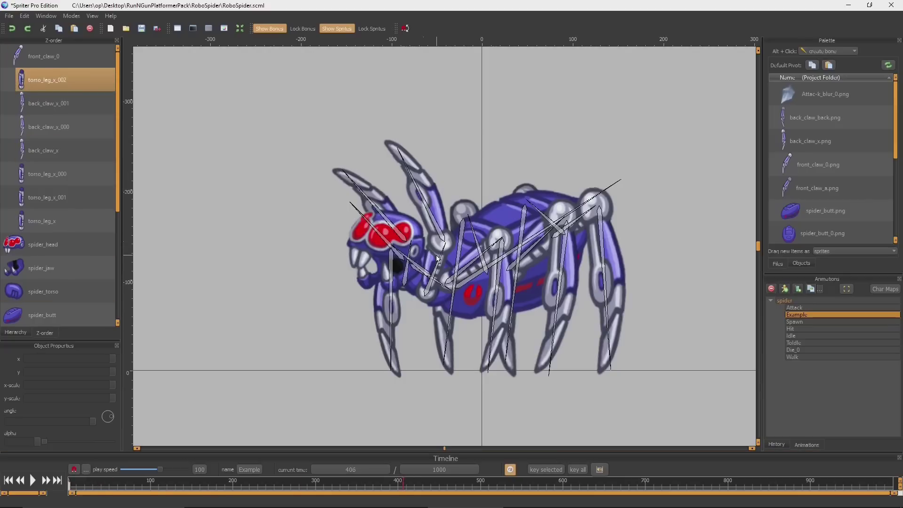
Step: Swing both front claw bones down to the left, then review from time 148
drag(441, 261, 361, 258)
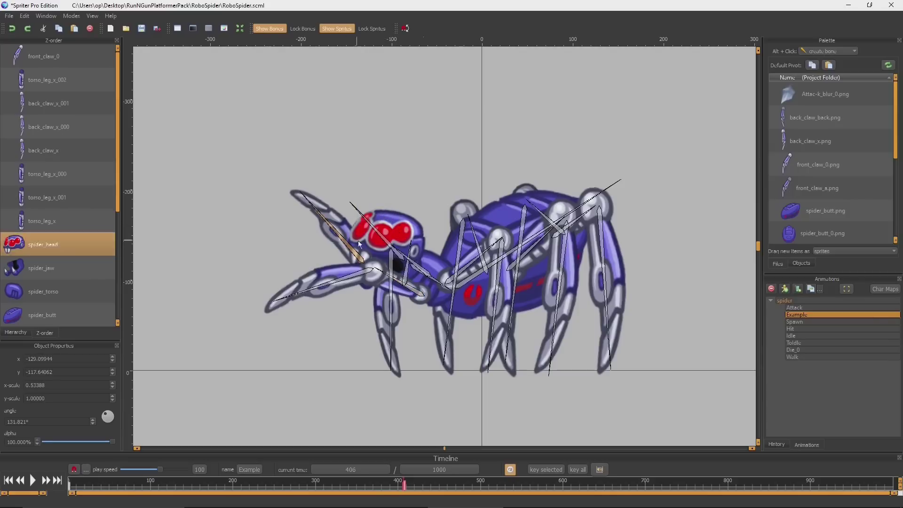
drag(359, 188, 330, 236)
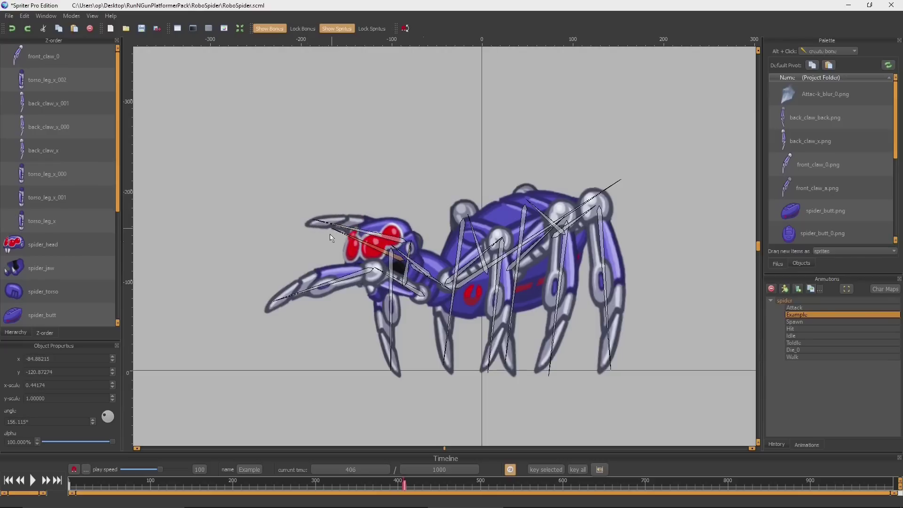
drag(340, 481, 190, 481)
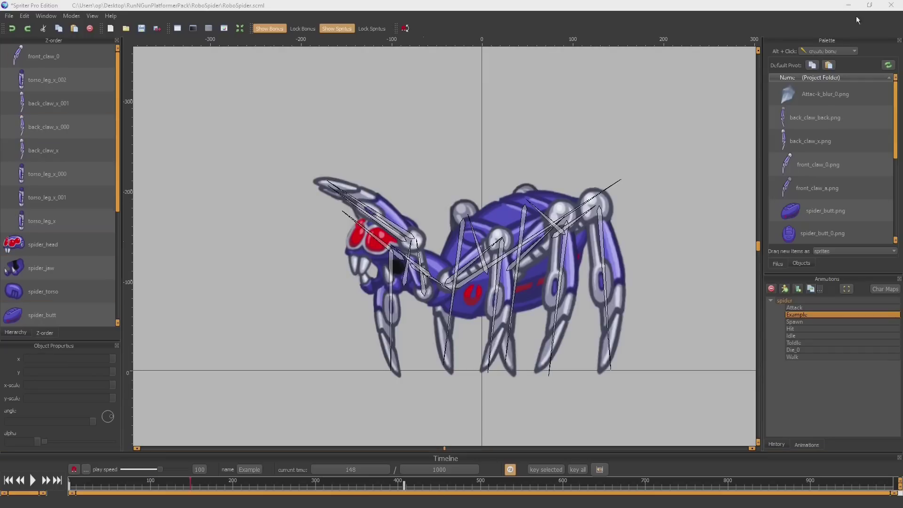
Step: Select spider_head.png in the RoboSpider folder and bring it up in Krita
click(849, 5)
click(456, 210)
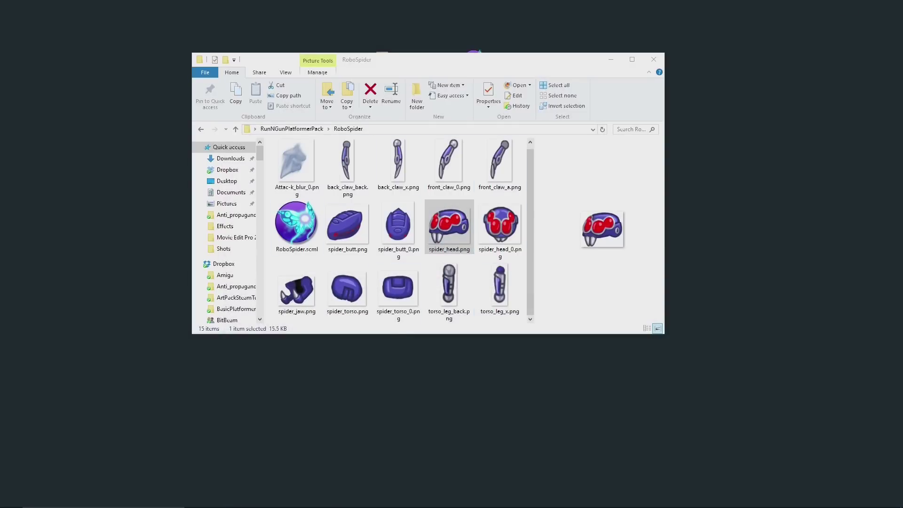
click(584, 499)
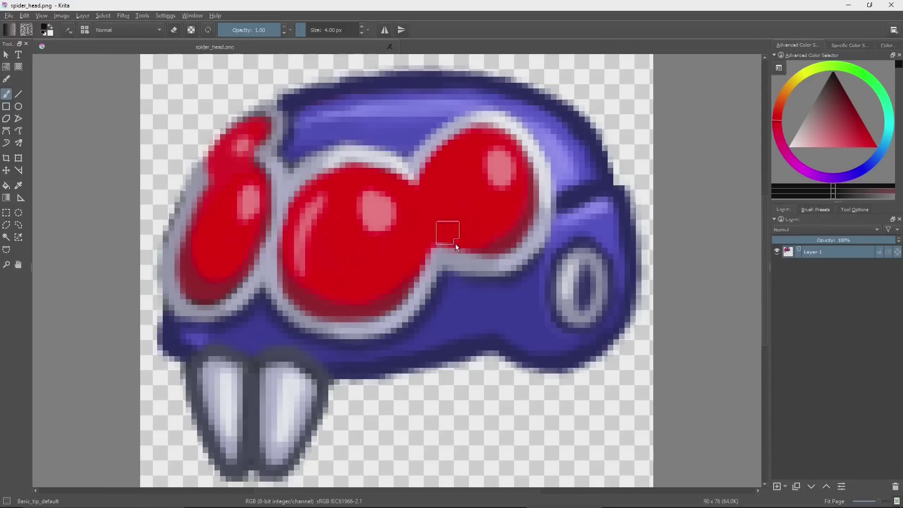
Step: Paint black pupils in the middle and left eyes and dark eyebrows above them
drag(349, 219, 350, 248)
drag(225, 234, 223, 214)
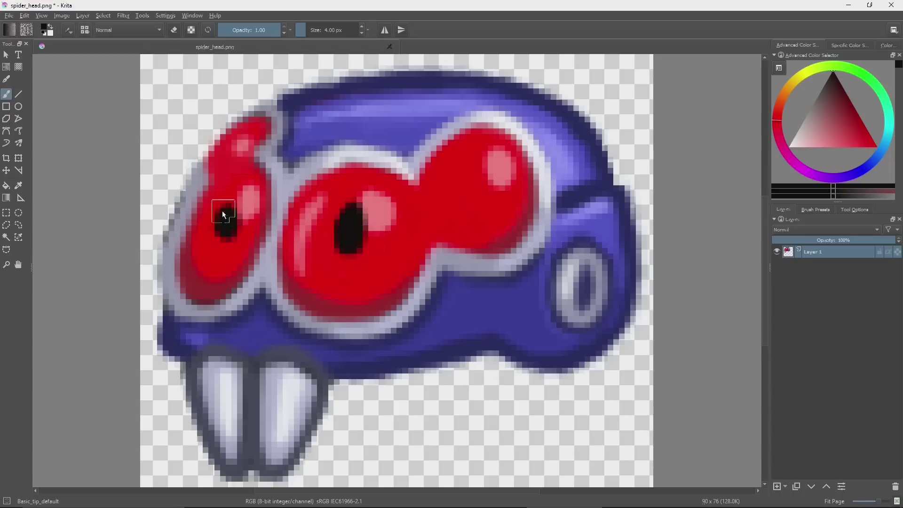
mouse_move(408, 173)
mouse_down()
mouse_move(374, 130)
mouse_move(351, 139)
mouse_move(403, 168)
mouse_up()
mouse_move(287, 138)
mouse_down()
mouse_move(280, 107)
mouse_move(223, 141)
mouse_up()
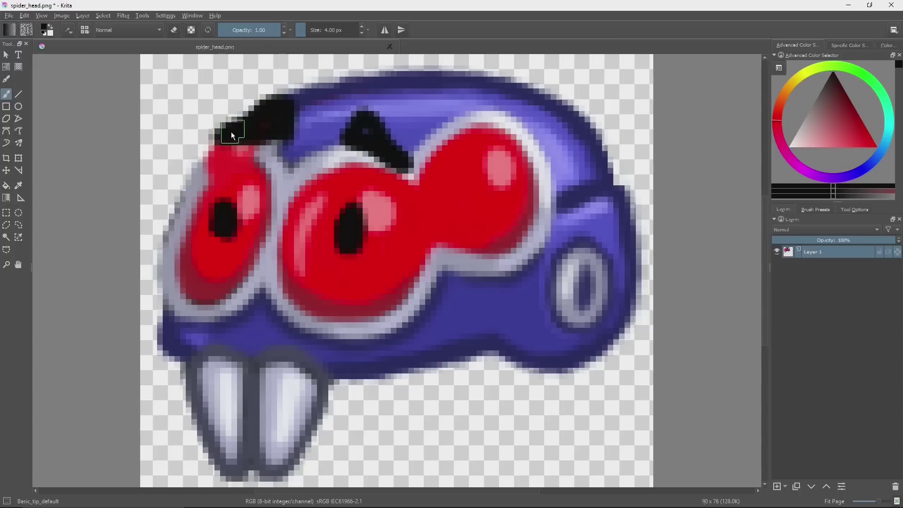
Step: Save spider_head.png with the default PNG export options and minimise Krita
click(9, 15)
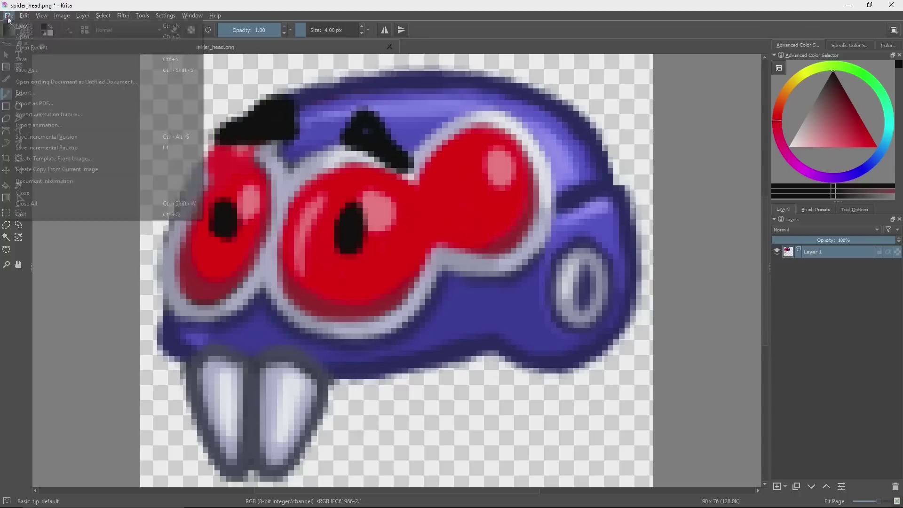
click(40, 63)
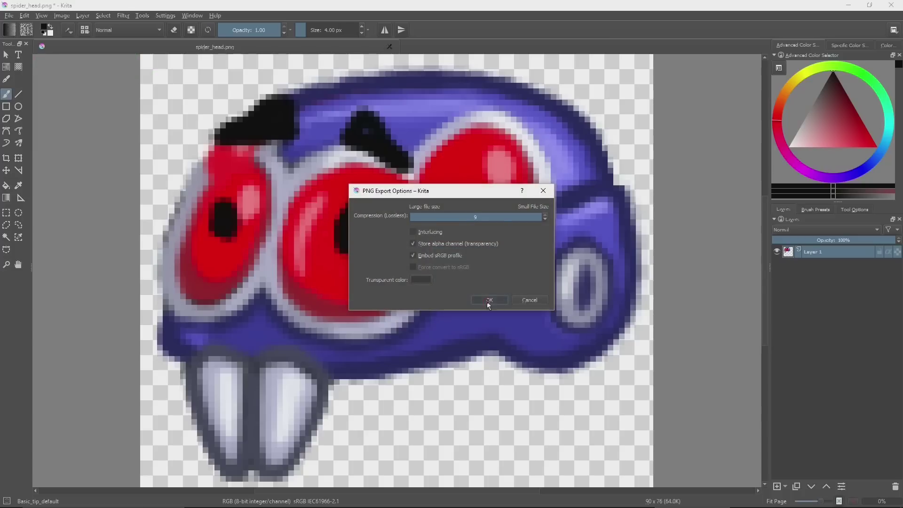
click(489, 301)
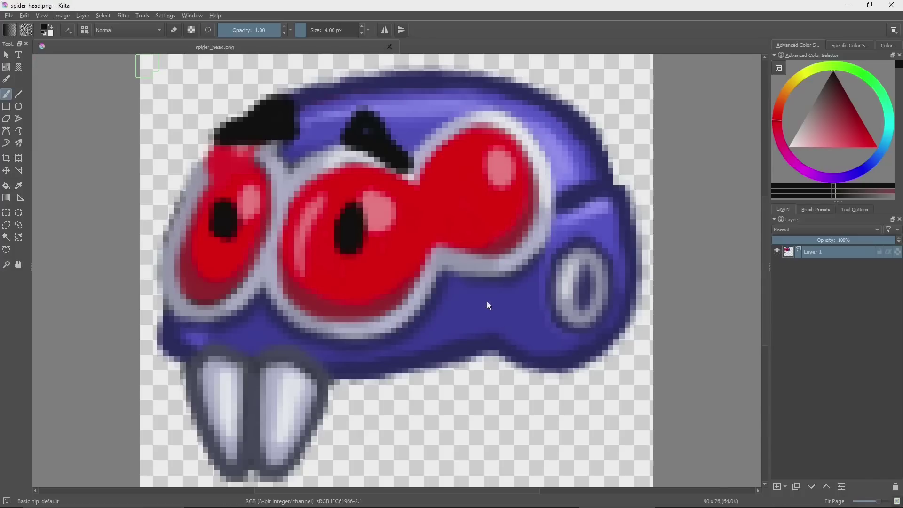
click(847, 7)
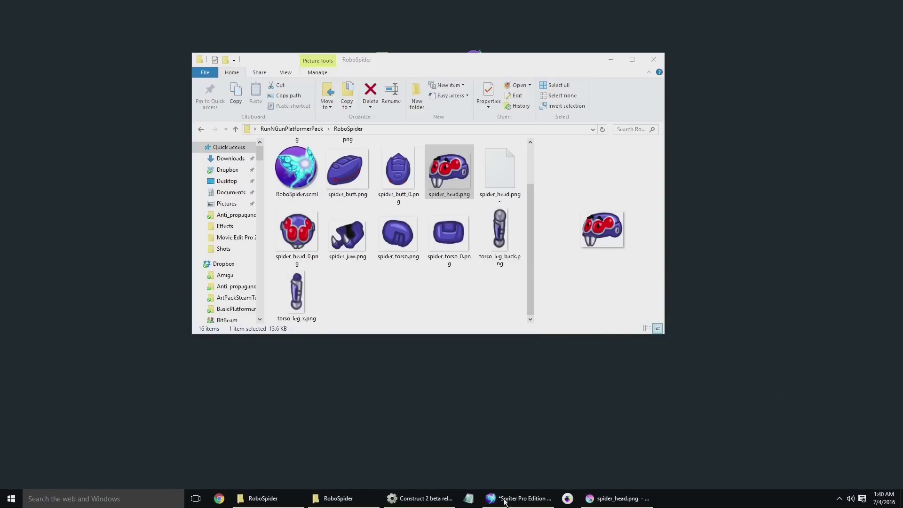
Step: Reload images to show the edited head, then rotate front_claw_0 down to the lower left
click(506, 498)
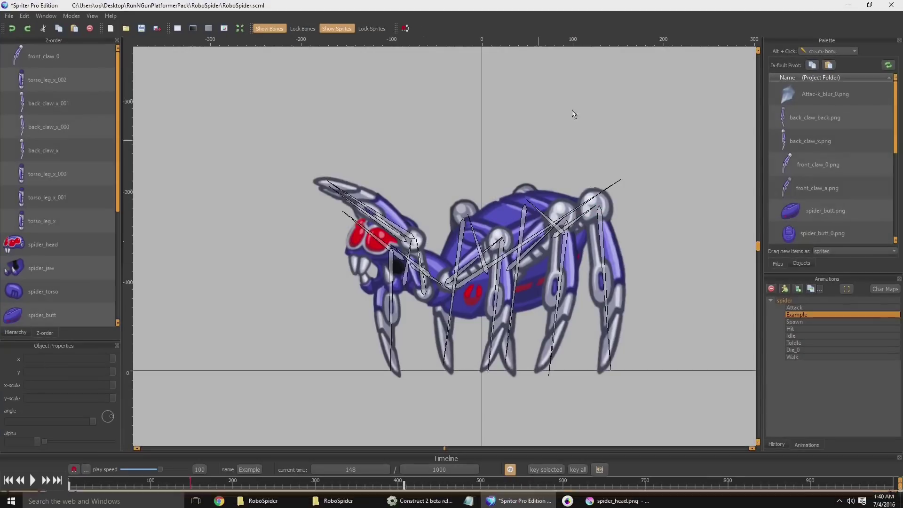
click(889, 66)
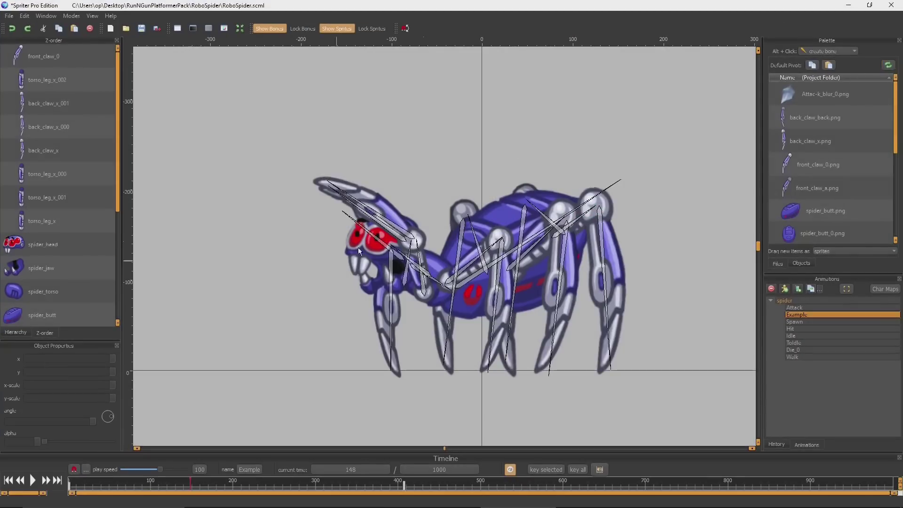
click(413, 254)
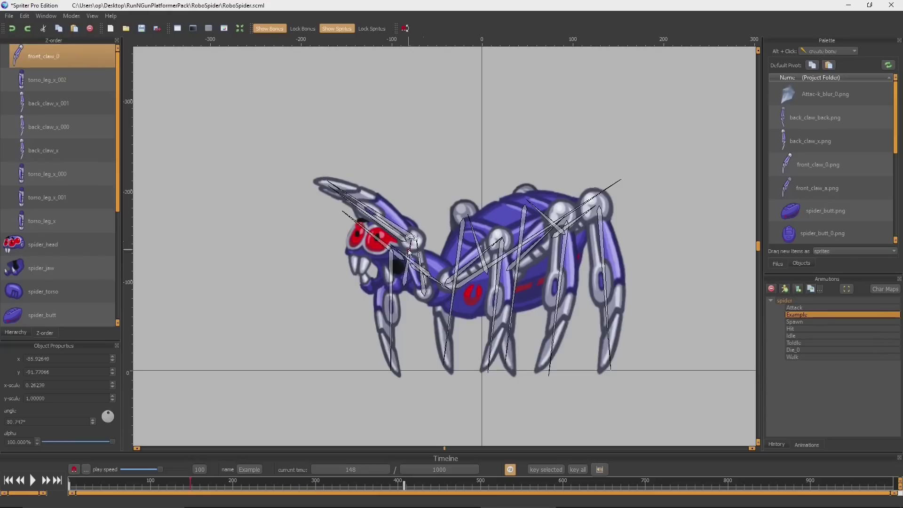
drag(420, 256, 400, 310)
click(360, 222)
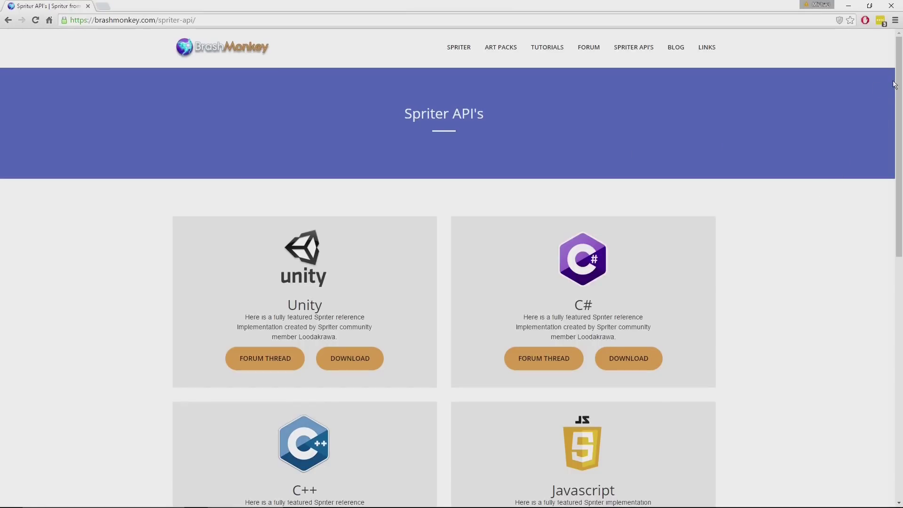
Step: Scroll down the Spriter API page's list of Unity, C#, C++ and Javascript implementations
scroll(895, 106, down, 1)
drag(895, 106, 895, 348)
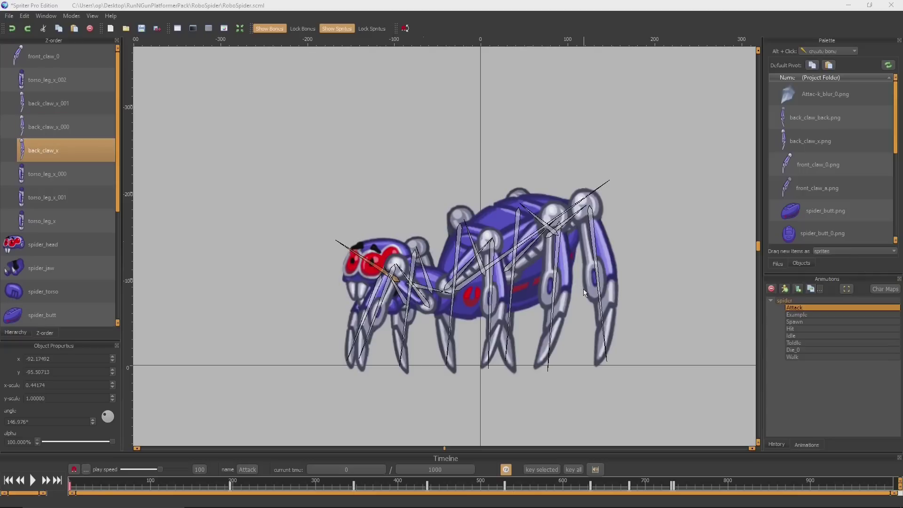
Step: Set the Palette's Alt+Click quick-create to 'create box' and scrub the Attack animation to 632
click(818, 51)
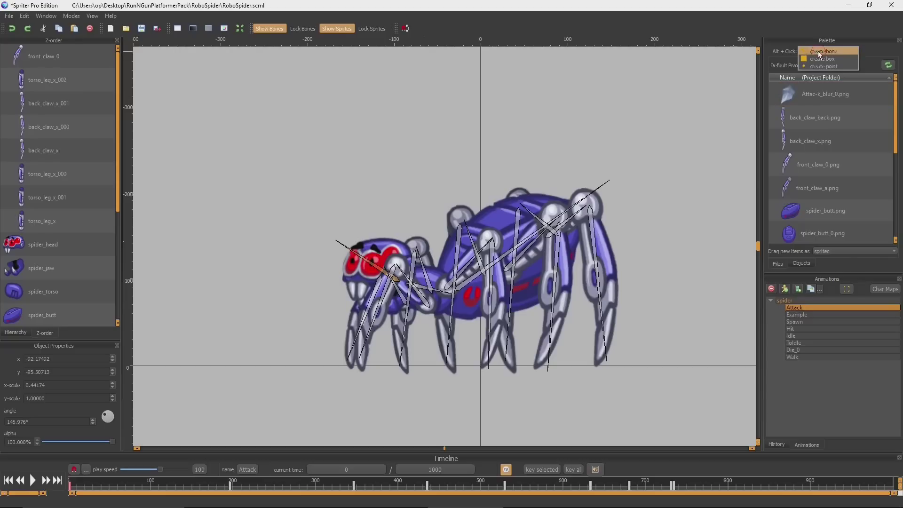
click(824, 61)
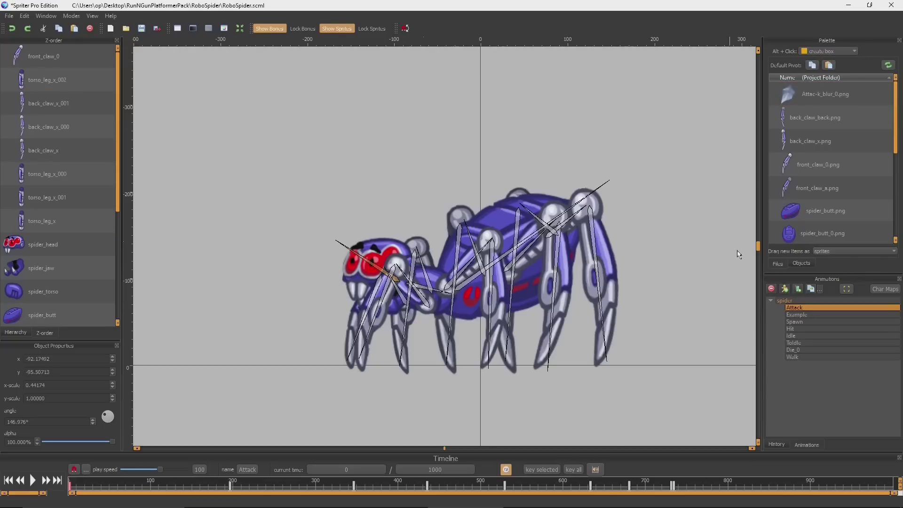
drag(157, 487, 586, 489)
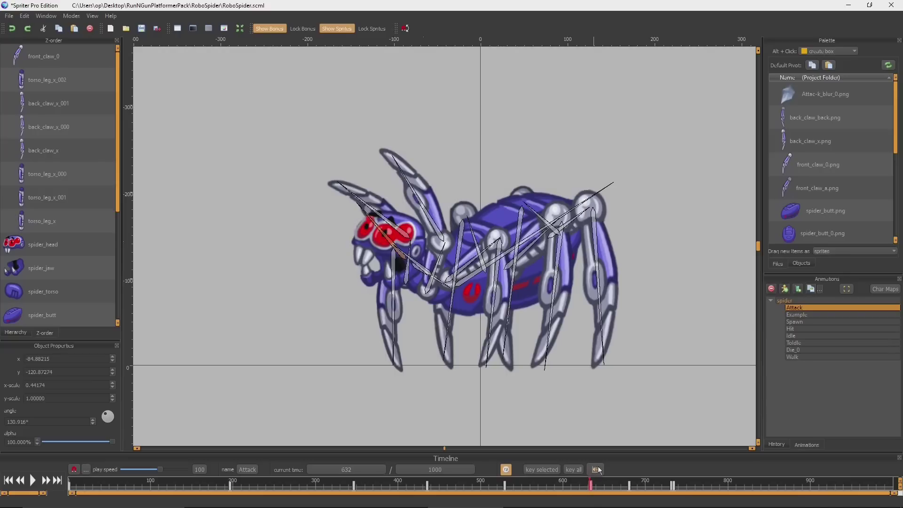
Step: Switch quick-create to bones and back to 'create box', then deselect on empty canvas
click(807, 50)
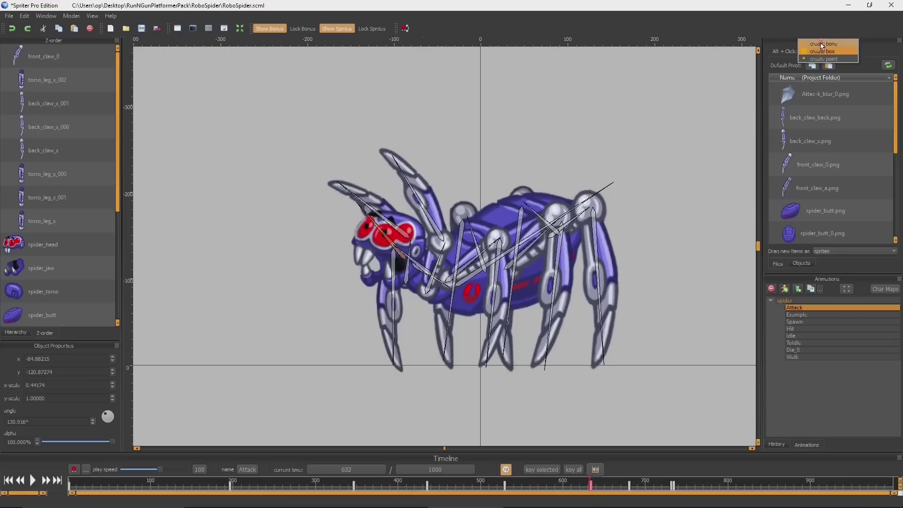
click(821, 43)
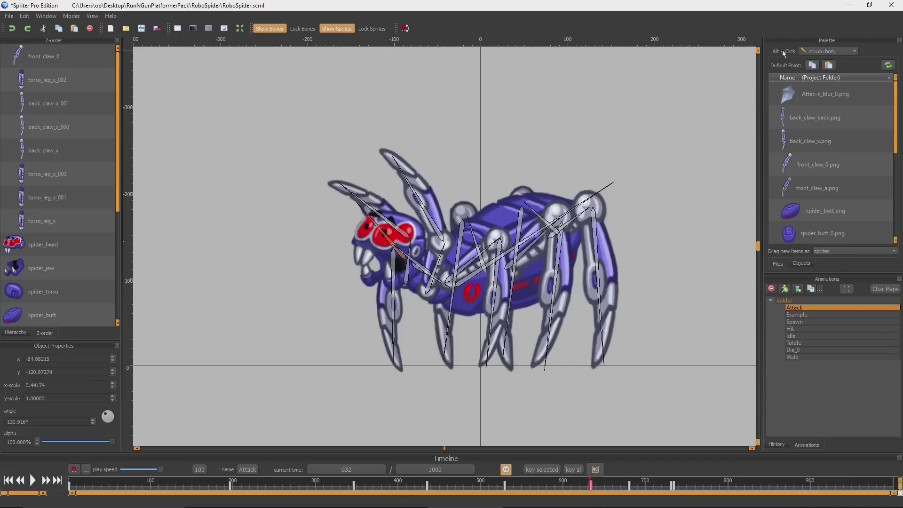
click(831, 51)
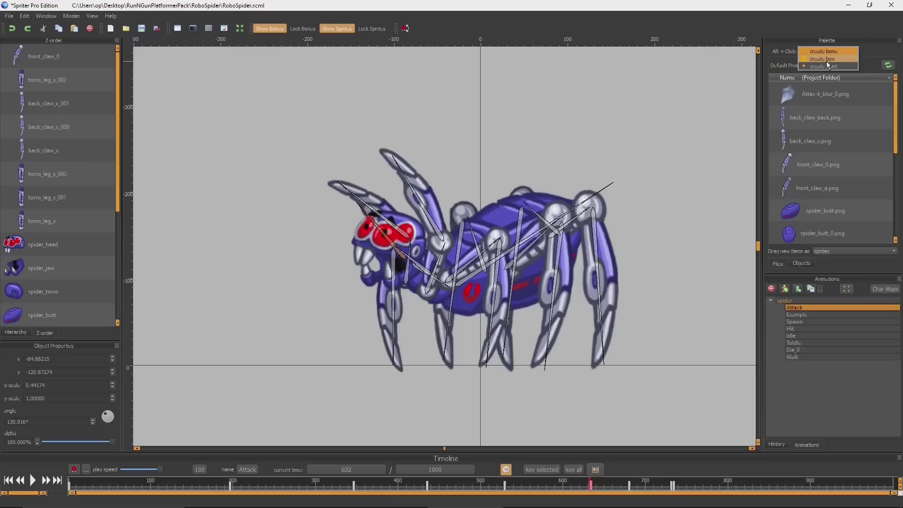
click(828, 60)
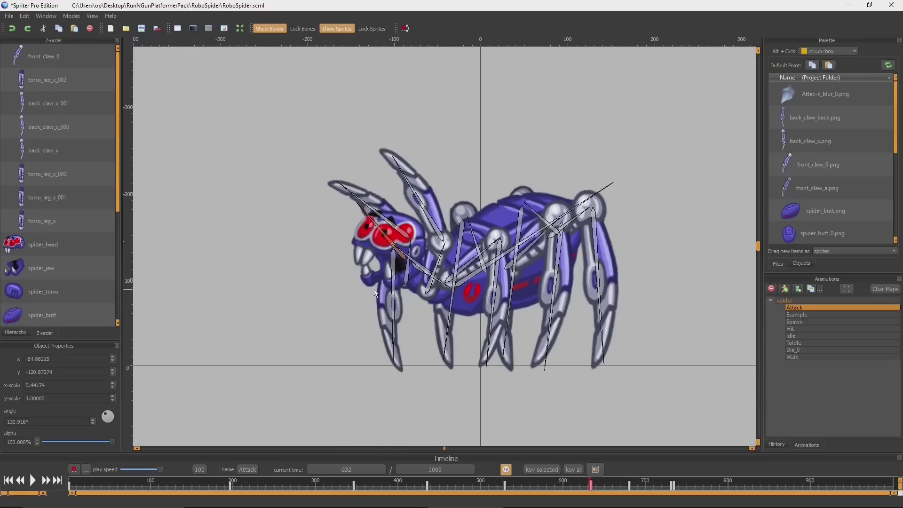
click(282, 296)
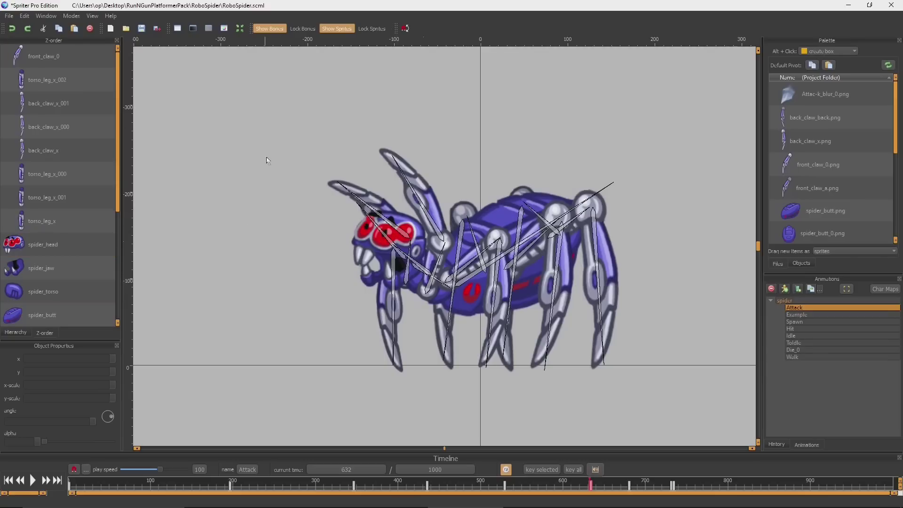
Step: Alt-drag box_000 over the head and front claws, then scrub the Attack timeline back and forth
drag(243, 152, 423, 360)
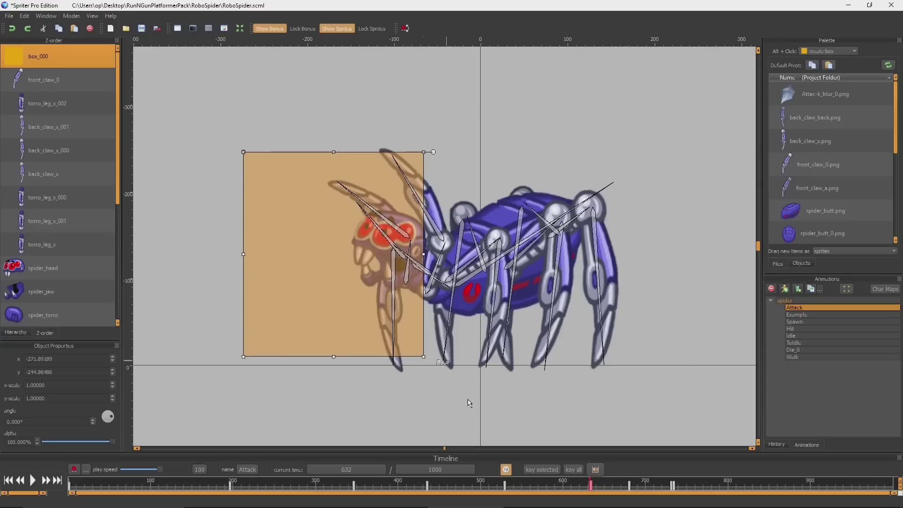
drag(547, 484, 292, 494)
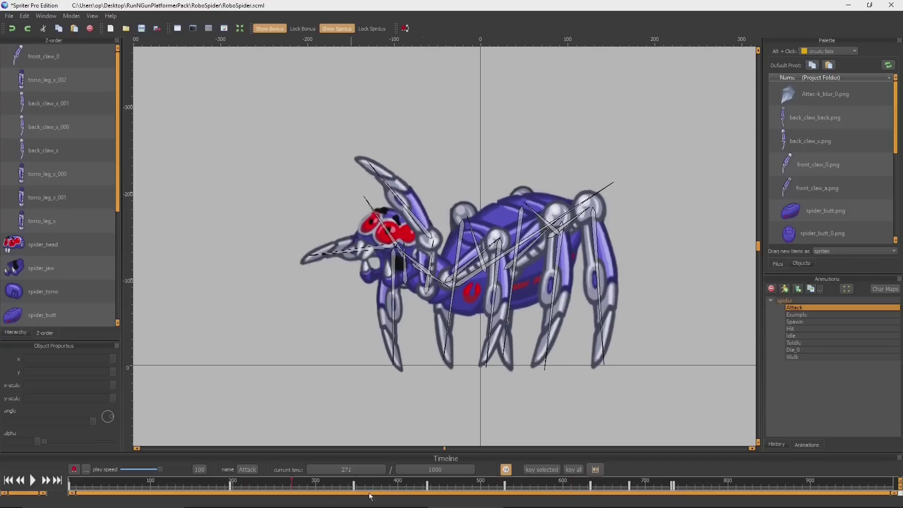
drag(370, 496, 592, 495)
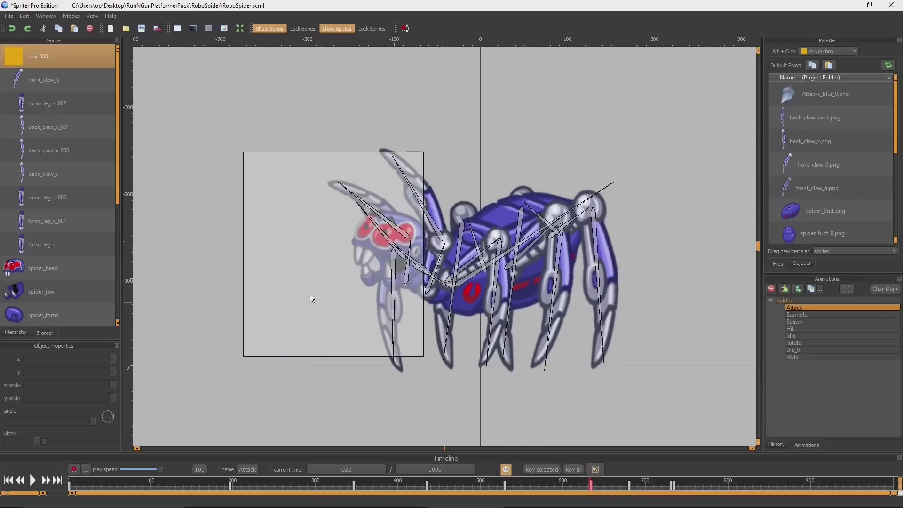
Step: Select box_000 and scrub the Attack animation from 604 onward, returning to time 632
click(279, 274)
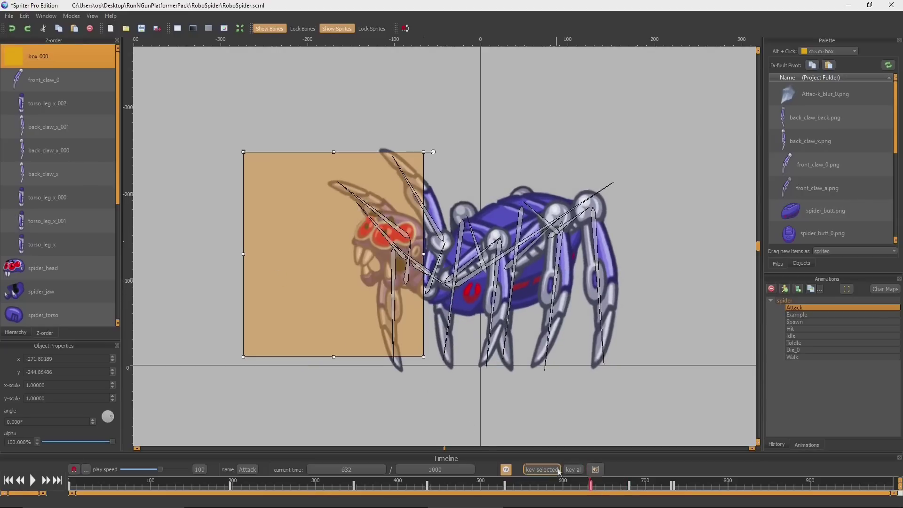
click(623, 494)
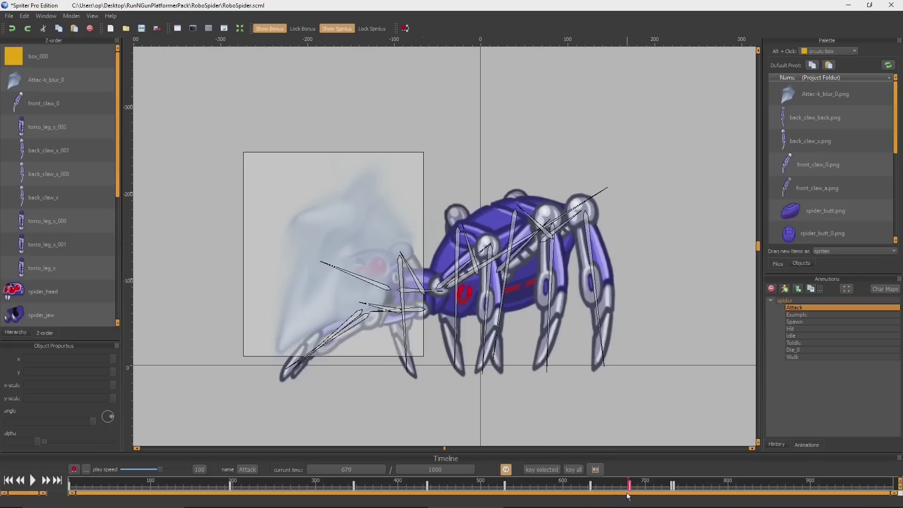
click(568, 487)
drag(568, 487, 507, 504)
drag(567, 503, 613, 487)
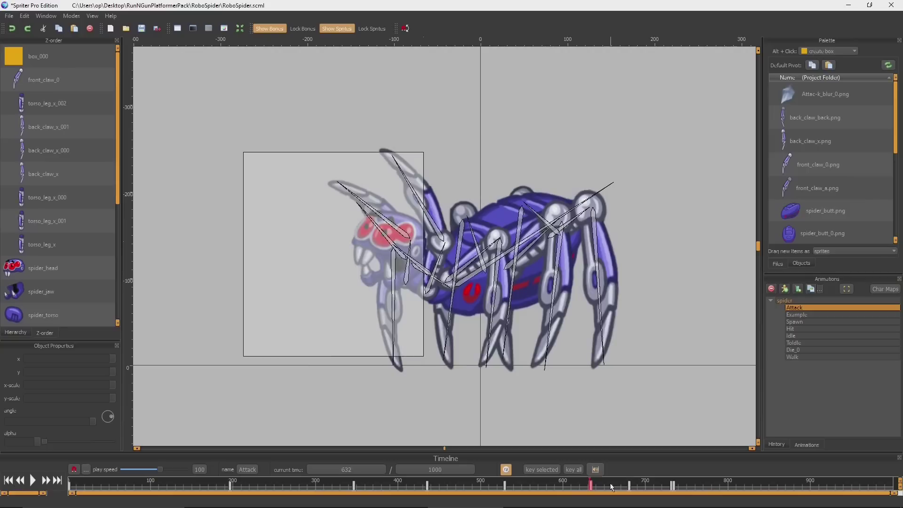
Step: Raise box_000's bottom edge and move its left edge right to frame the spider's head
click(250, 269)
click(296, 320)
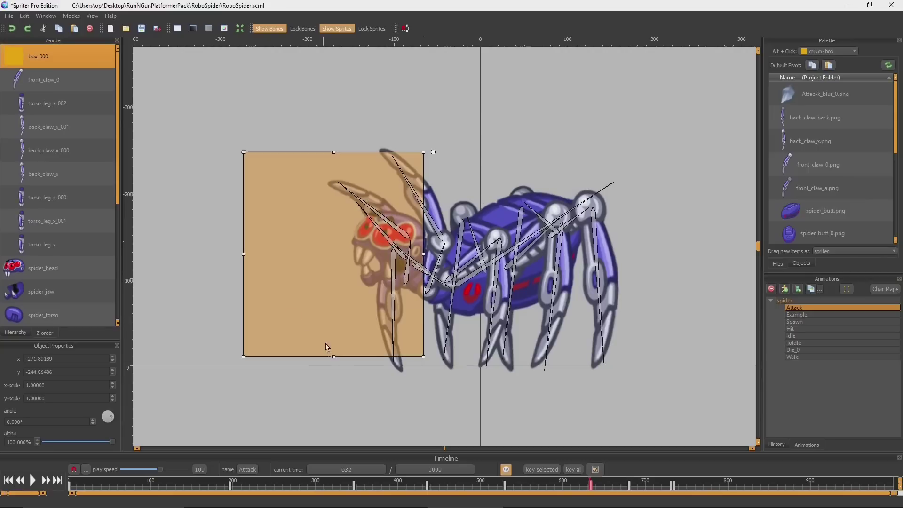
drag(333, 356, 334, 292)
drag(263, 224, 266, 222)
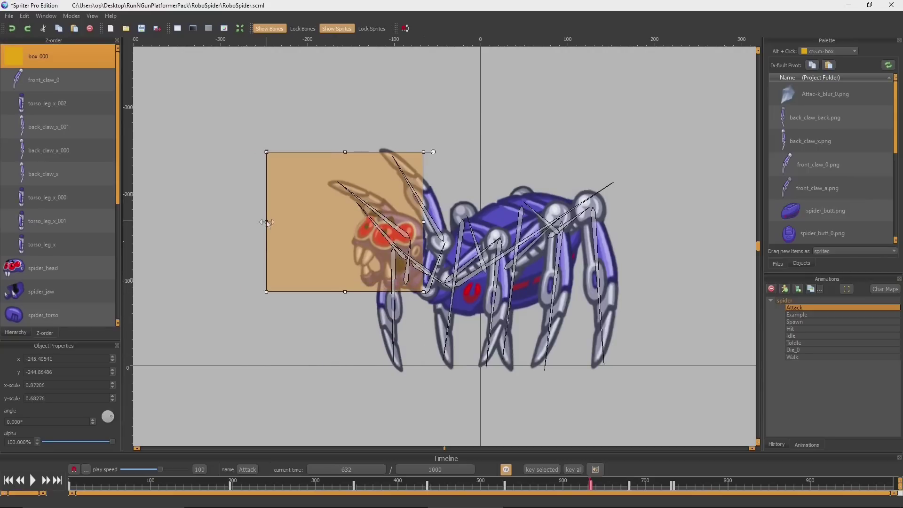
Step: Scrub the Attack animation around time 689 to review the resized box
click(605, 490)
drag(605, 489, 610, 494)
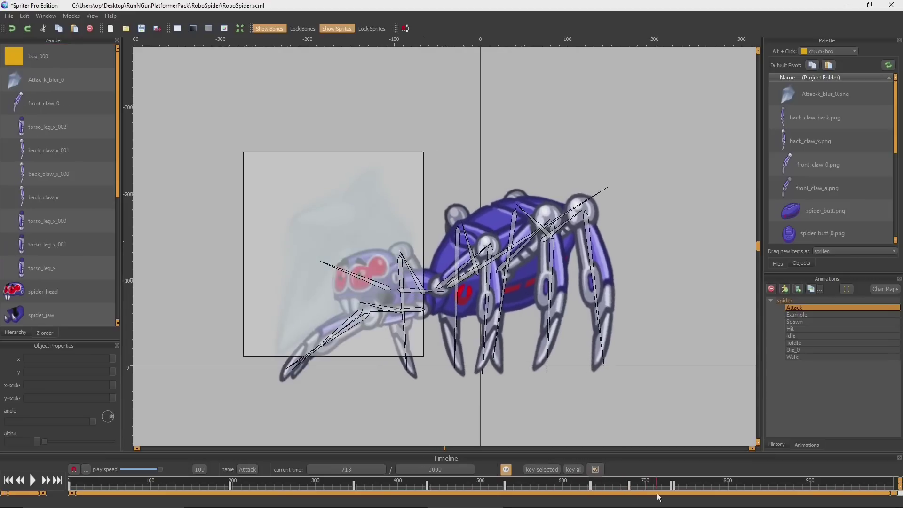
drag(658, 497, 637, 494)
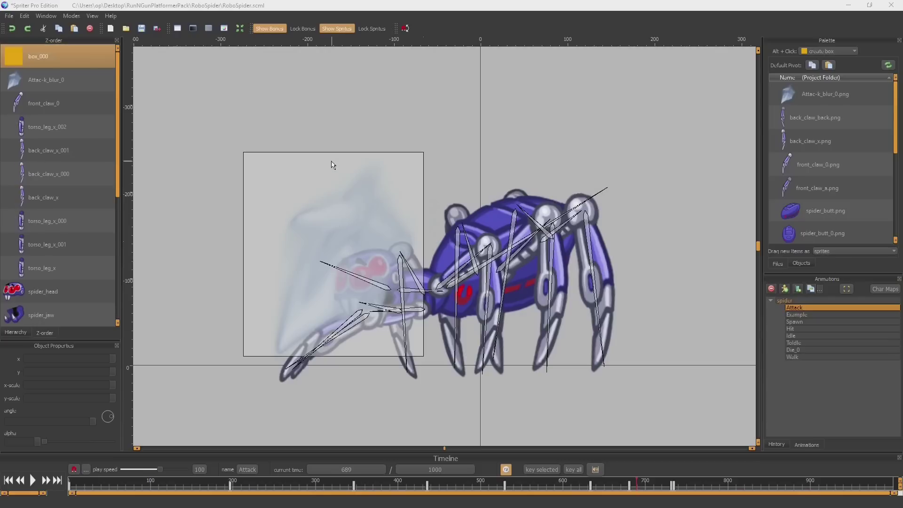
click(9, 18)
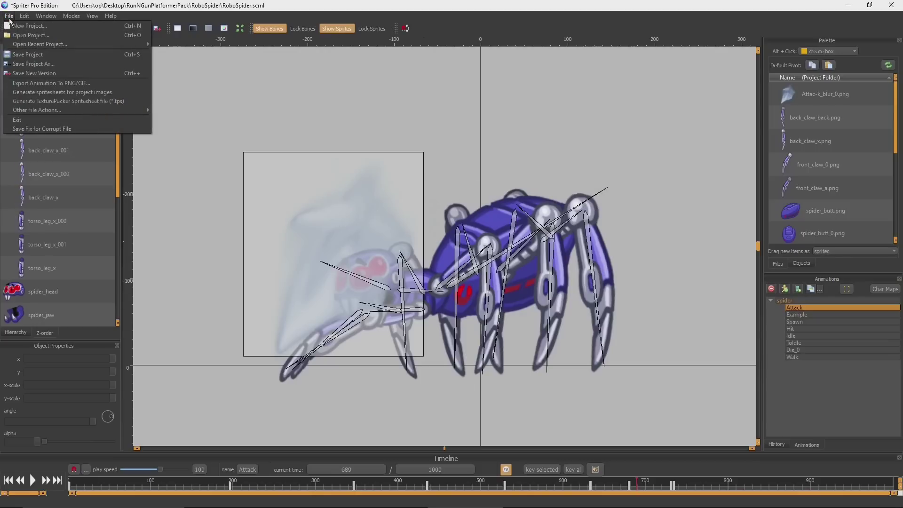
mouse_move(83, 111)
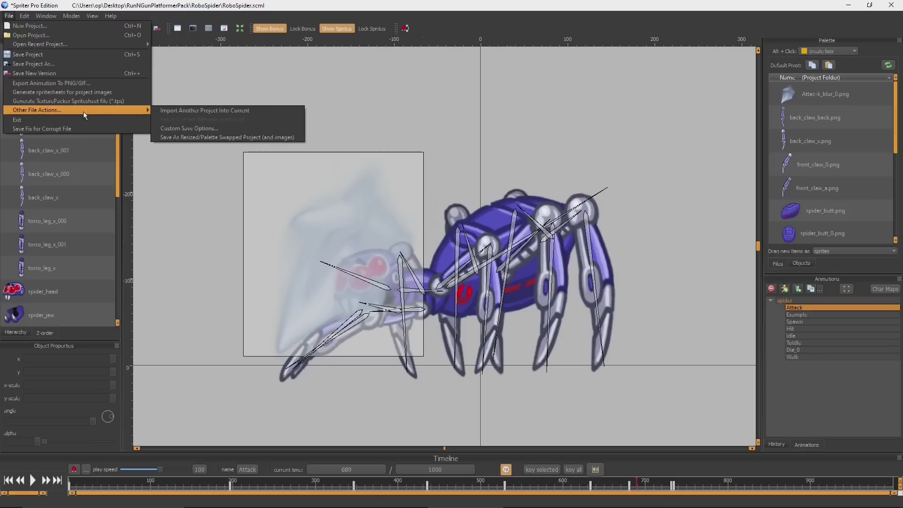
click(258, 136)
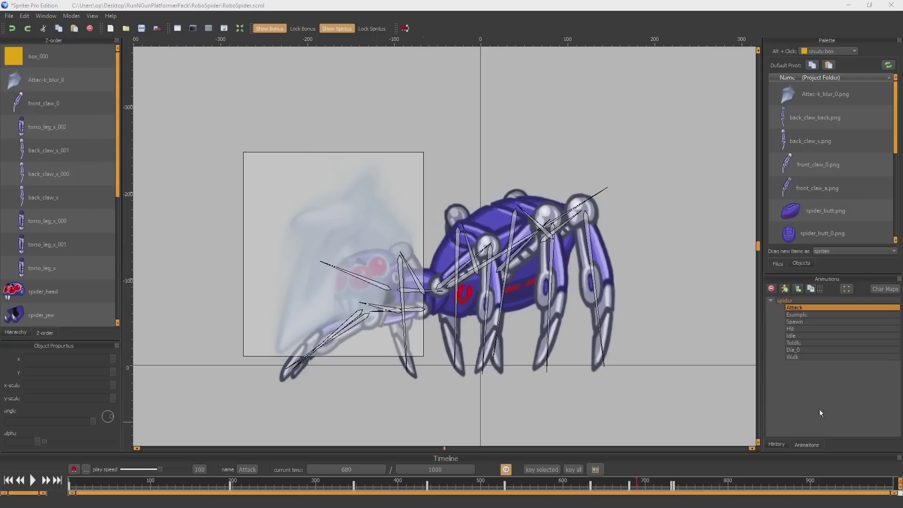